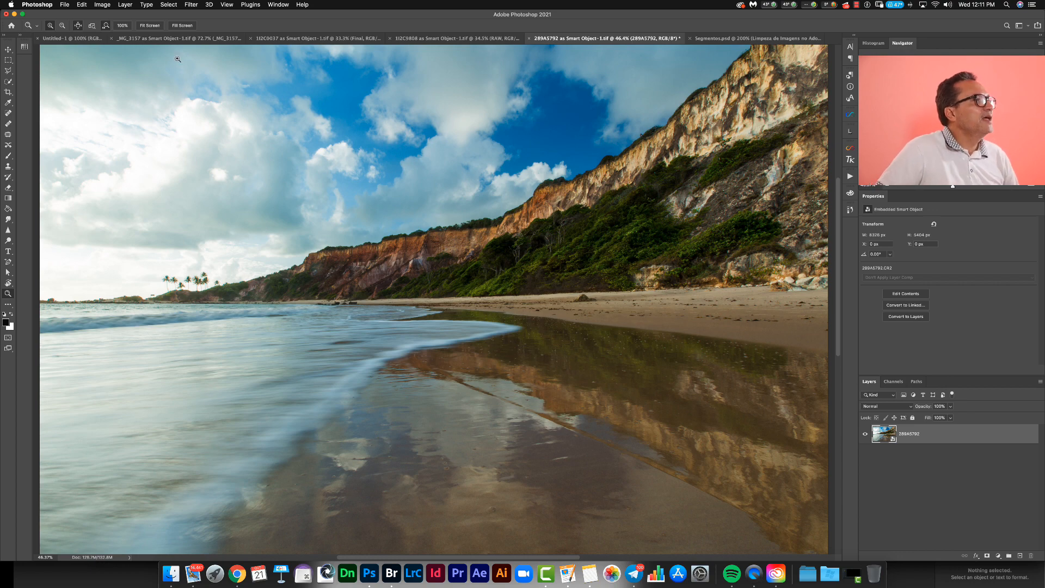
Step: Start Sky Replacement on the beach photo and choose the dark red sunset with bright clouds from the Spectacular skies
left_click(82, 4)
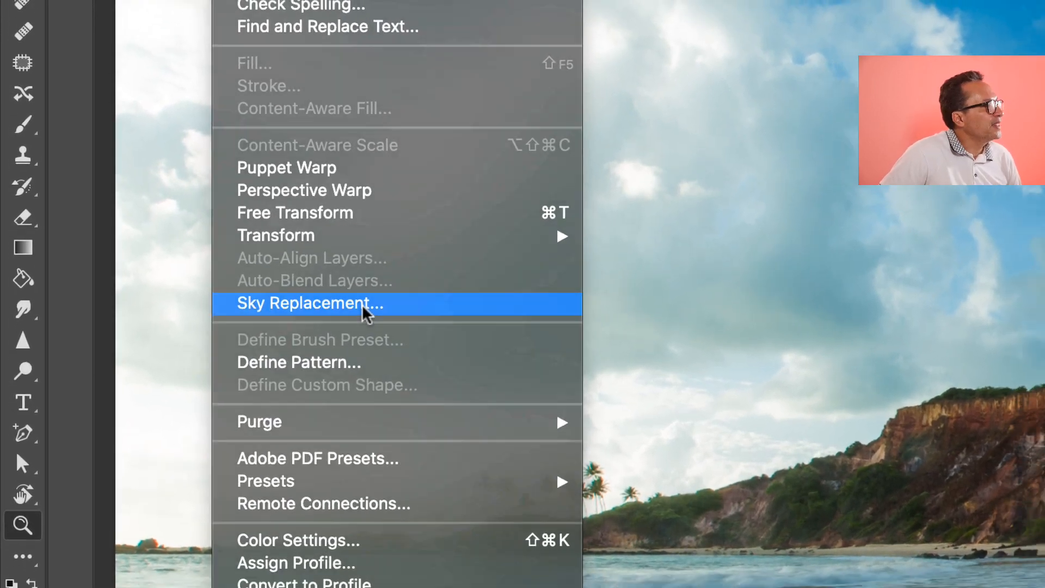
left_click(384, 308)
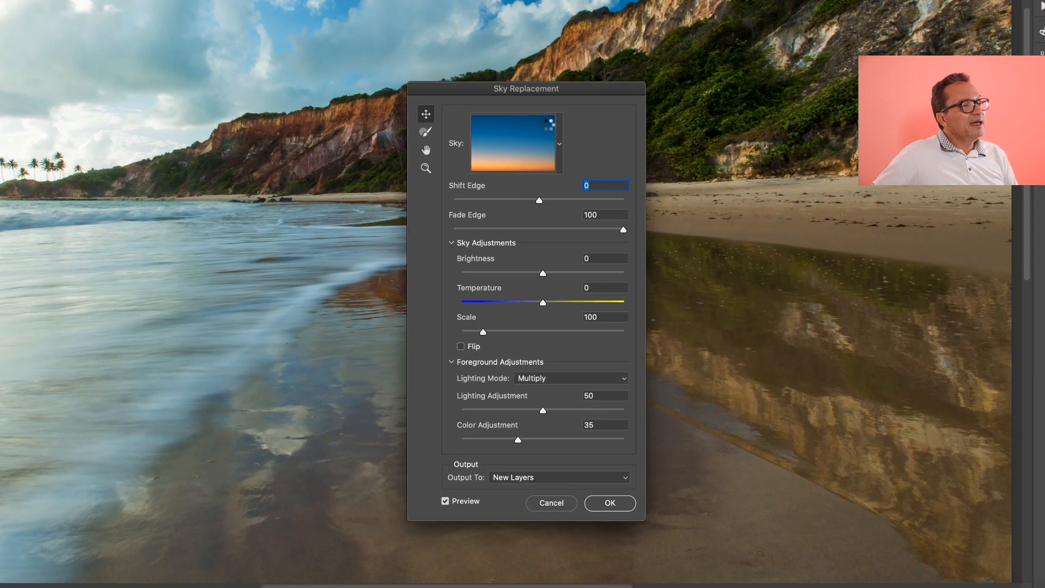
left_click_drag(574, 92, 661, 48)
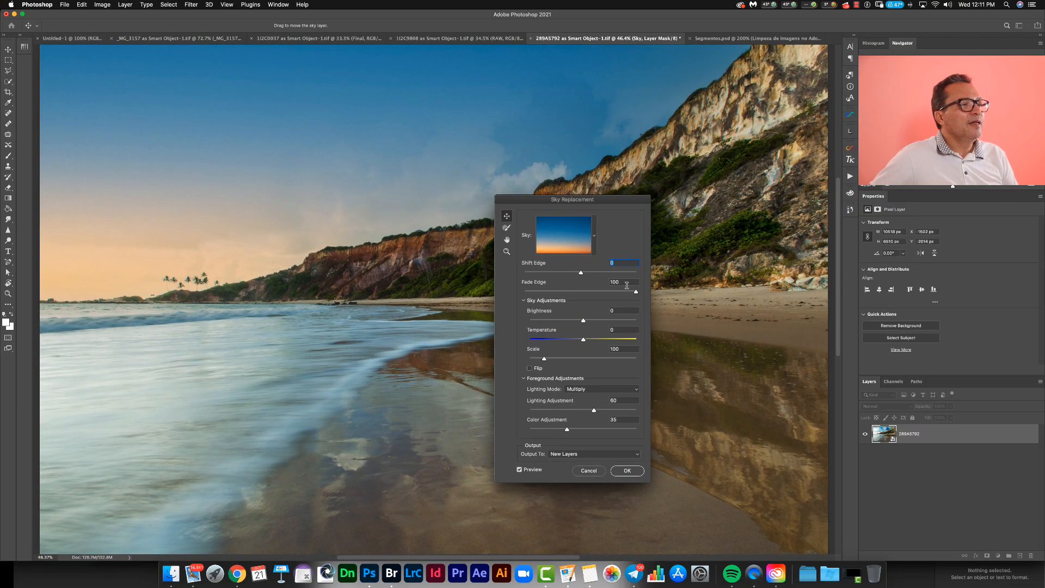
left_click(594, 238)
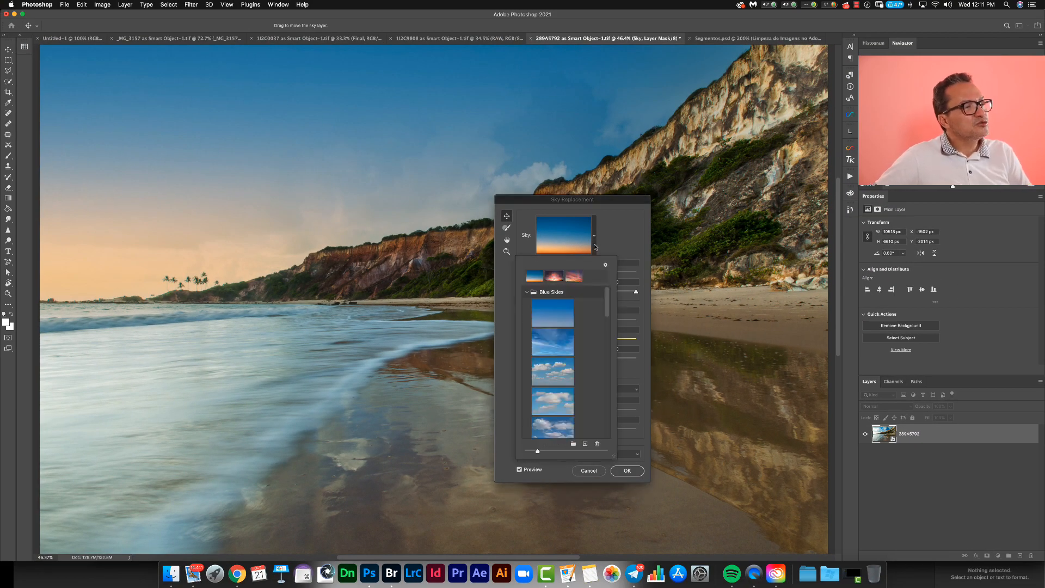
left_click_drag(610, 306, 609, 356)
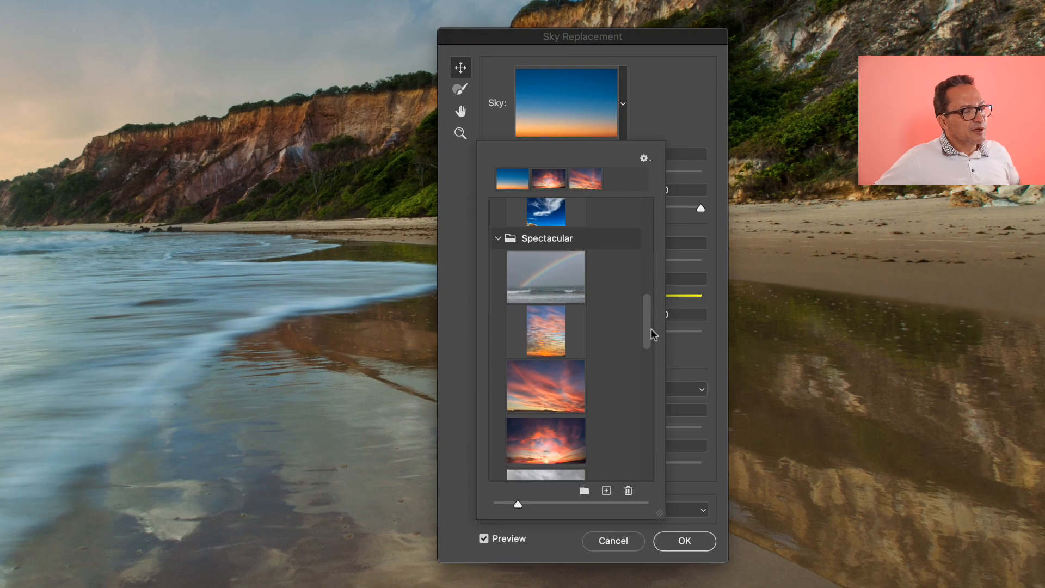
left_click_drag(651, 328, 648, 349)
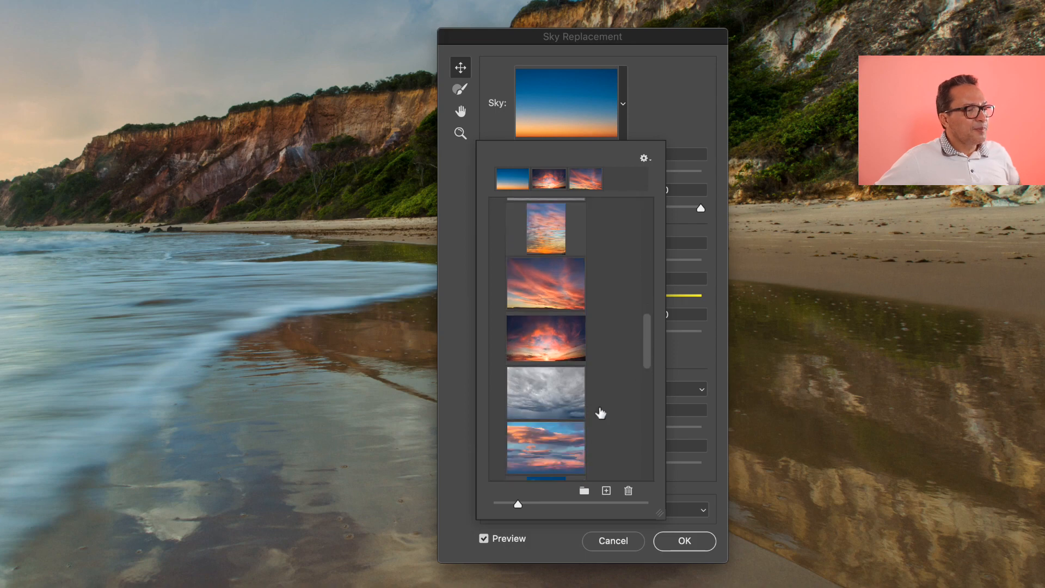
left_click(558, 337)
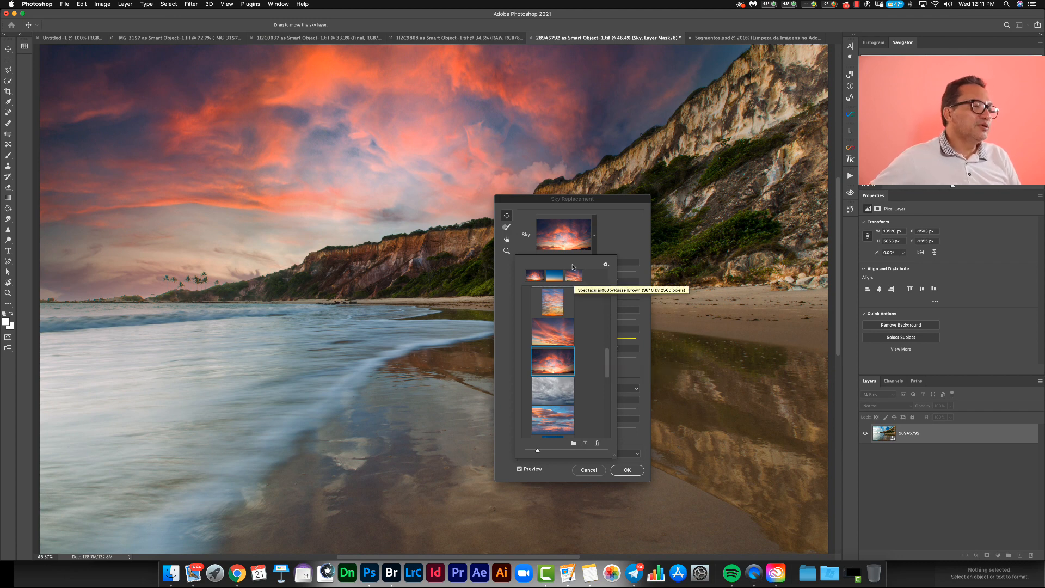
Step: Collapse the Spectacular, Sunsets and Blue Skies preset groups and close the sky picker
scroll(601, 349, "up", 5)
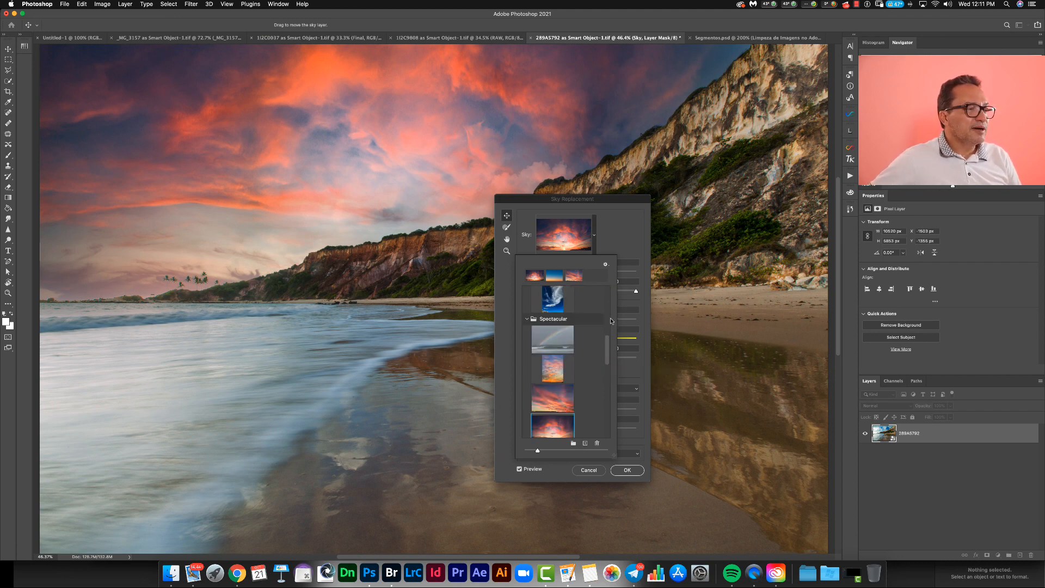
left_click(527, 343)
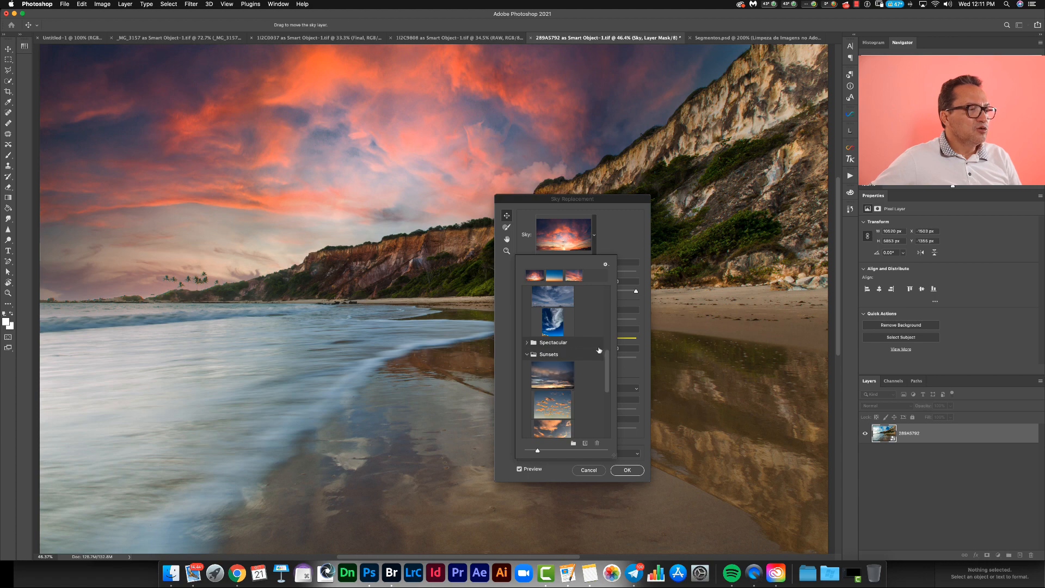
left_click(527, 355)
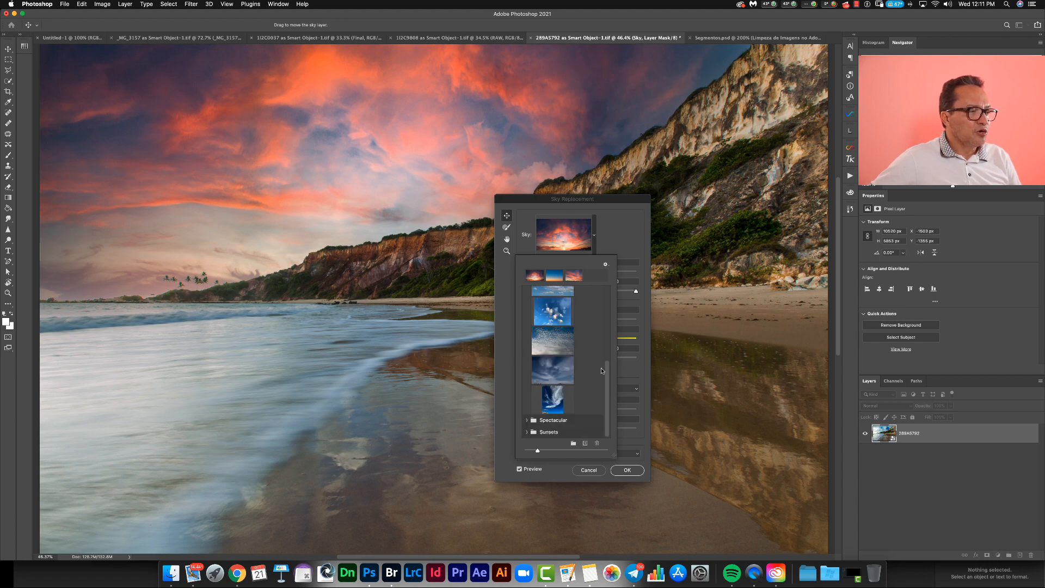
left_click_drag(608, 374, 611, 297)
scroll(393, 147, "up", 2)
left_click(227, 102)
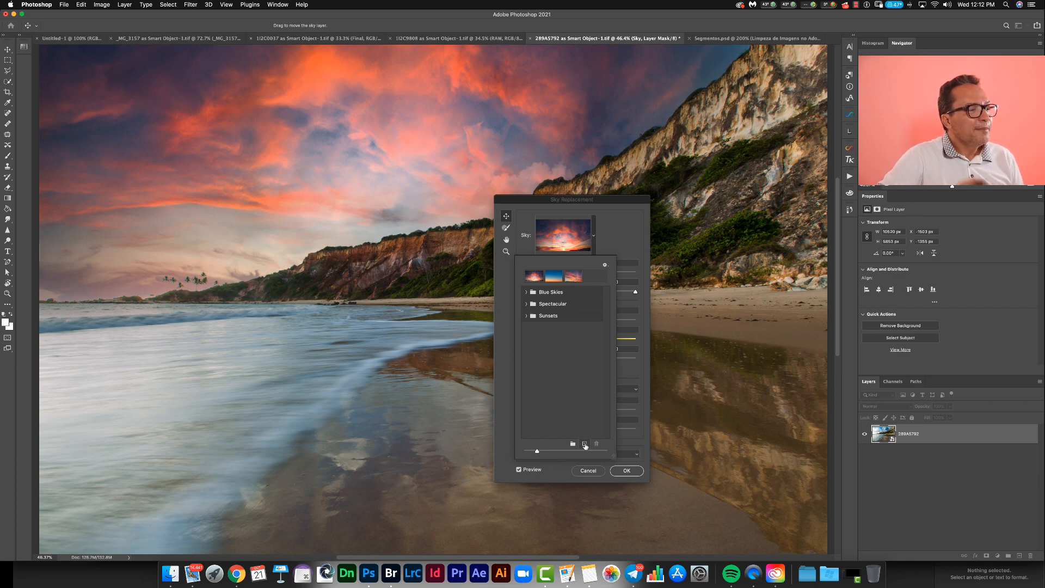
left_click(626, 237)
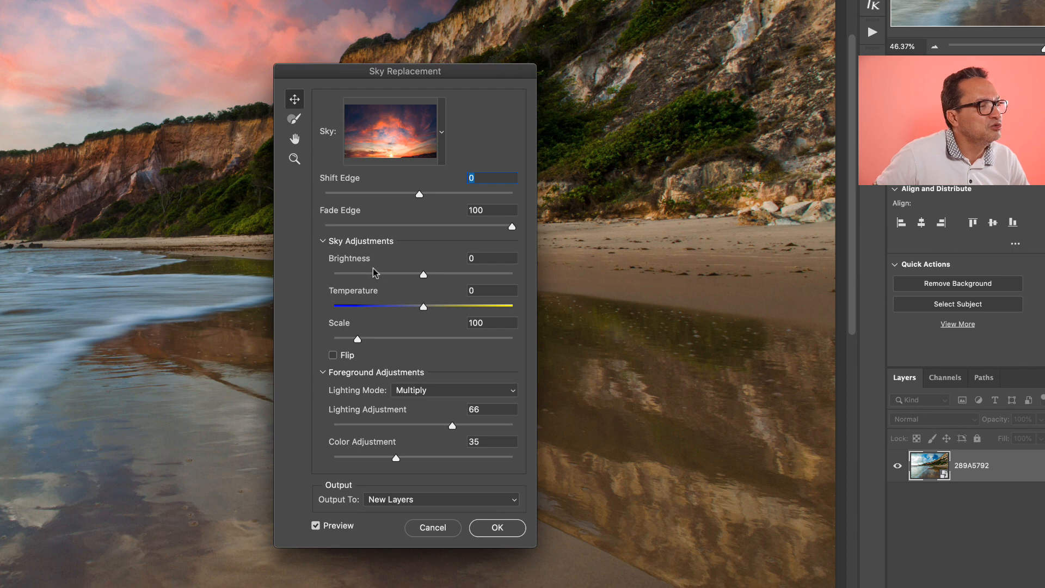
Step: Adjust the replacement sky to brightness 47 and temperature -40, and flip it
mouse_move(425, 279)
left_mouse_down()
mouse_move(491, 275)
mouse_move(415, 279)
left_mouse_up()
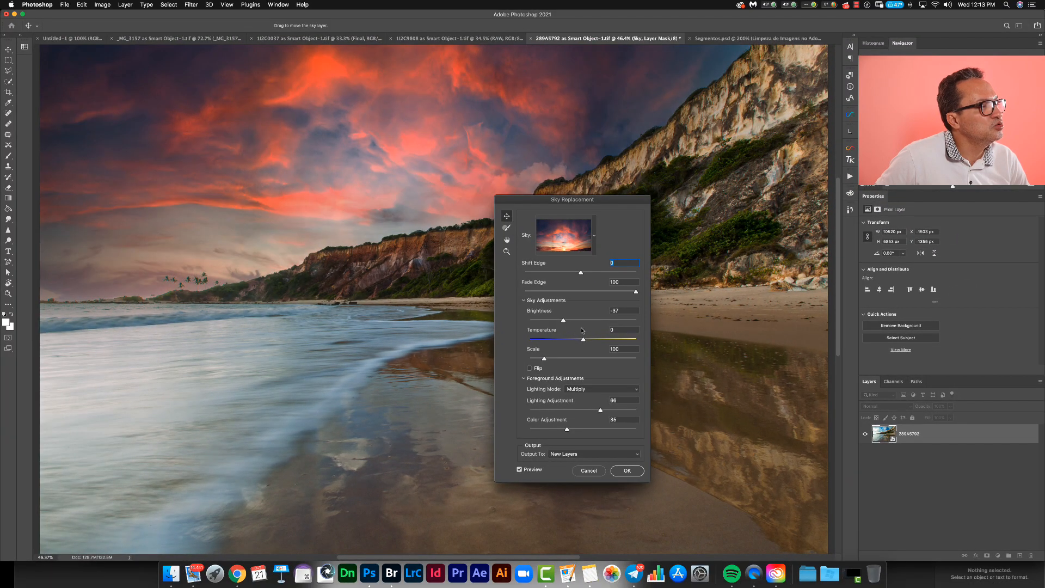
left_click_drag(564, 320, 605, 324)
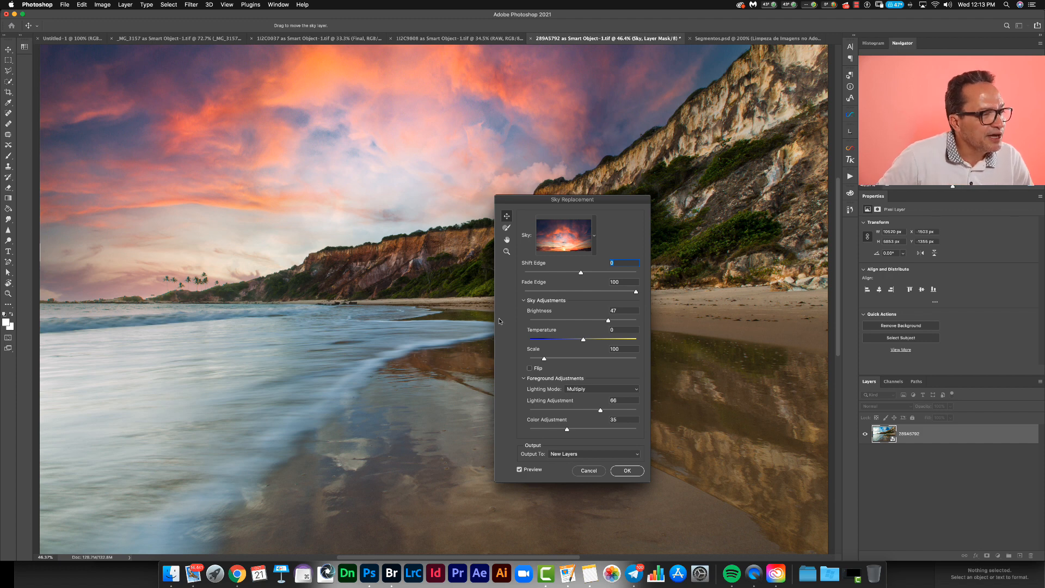
left_click_drag(582, 342, 559, 341)
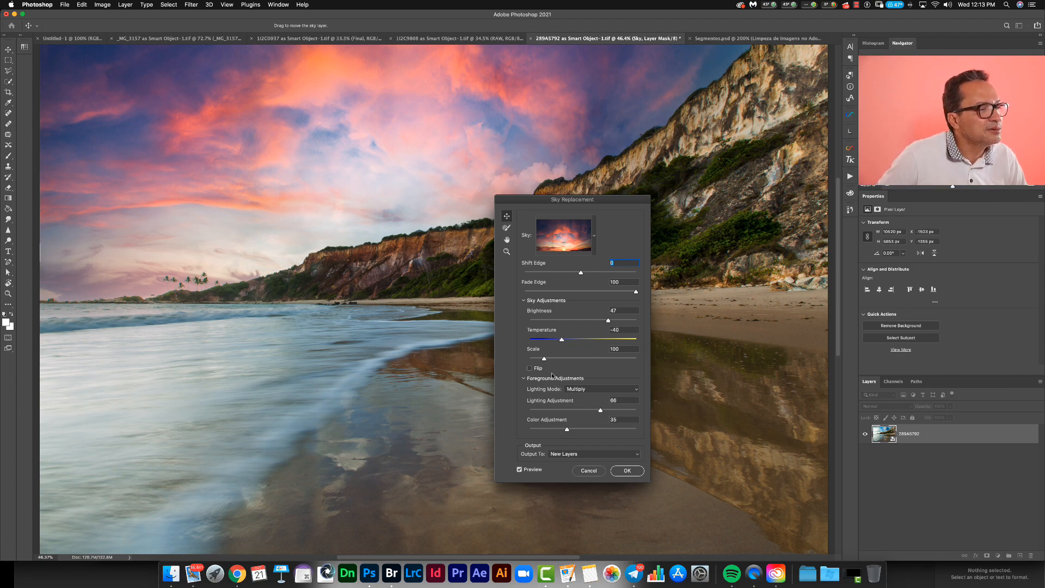
left_click(531, 369)
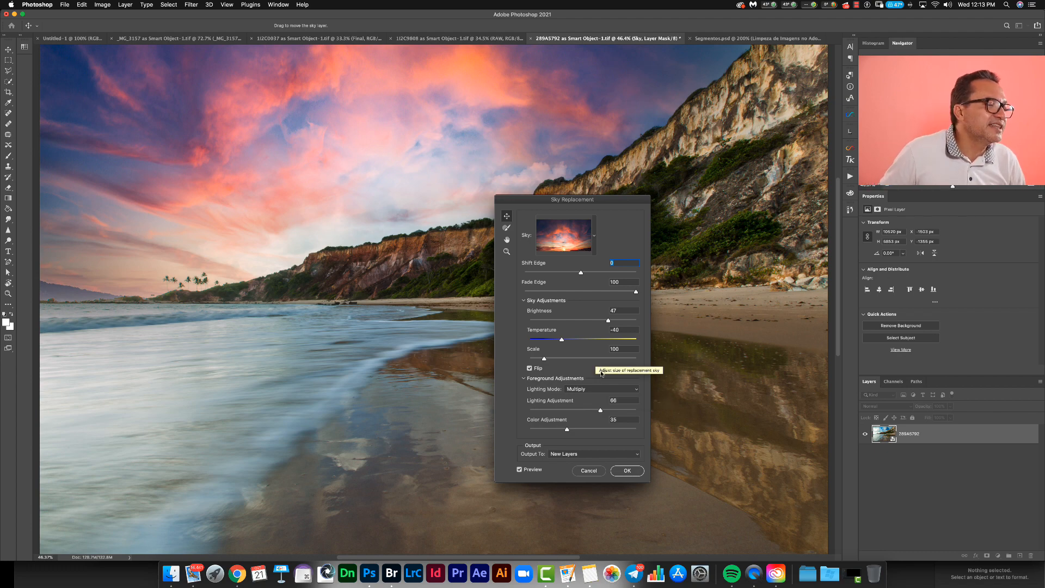
Step: Set the foreground adjustments to Screen lighting mode, with lighting adjustment 40 and color adjustment 87
left_click(601, 391)
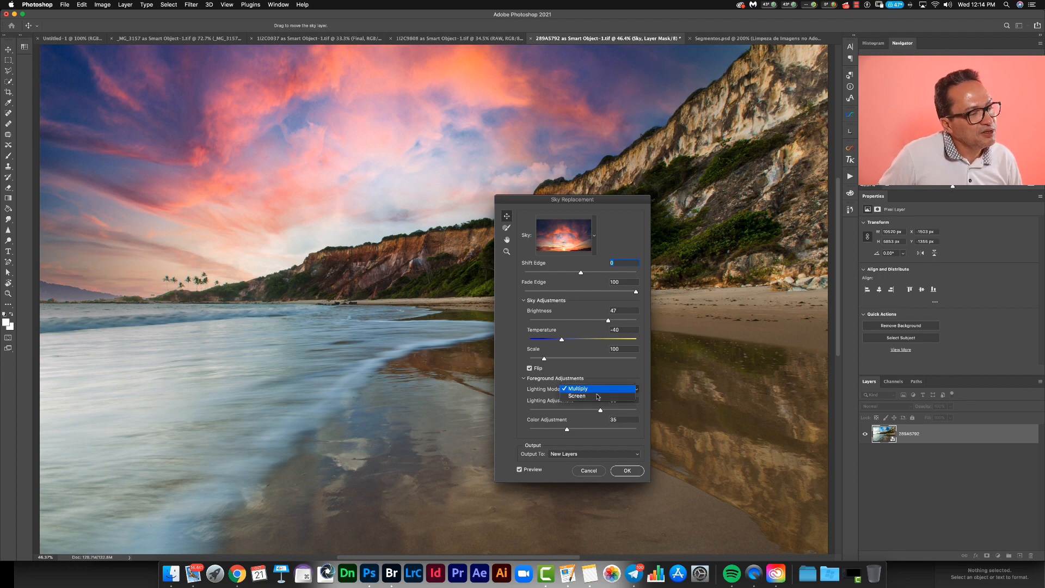
left_click(599, 389)
left_click_drag(601, 411, 633, 412)
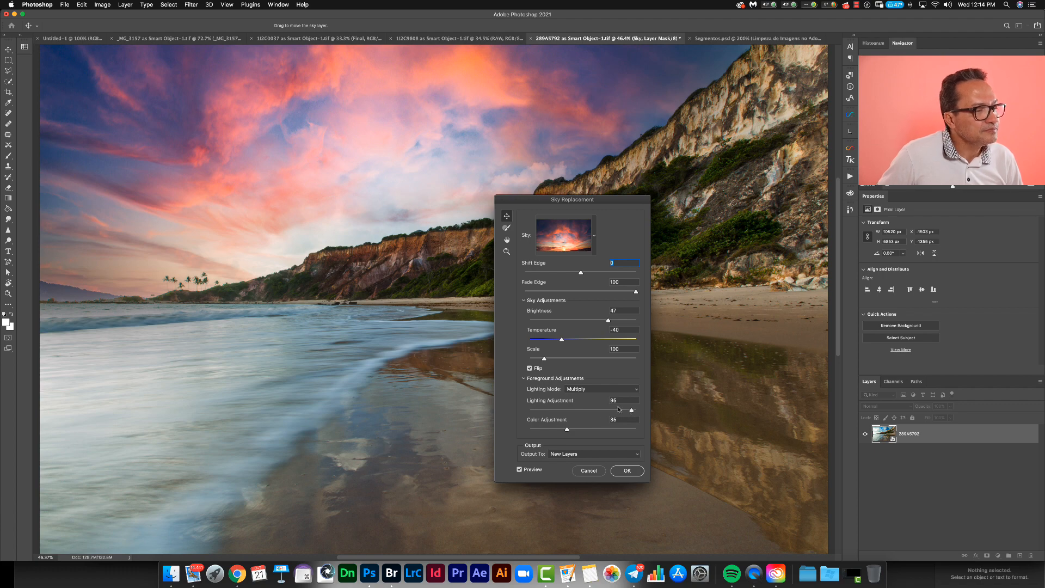
left_click(602, 390)
left_click(601, 396)
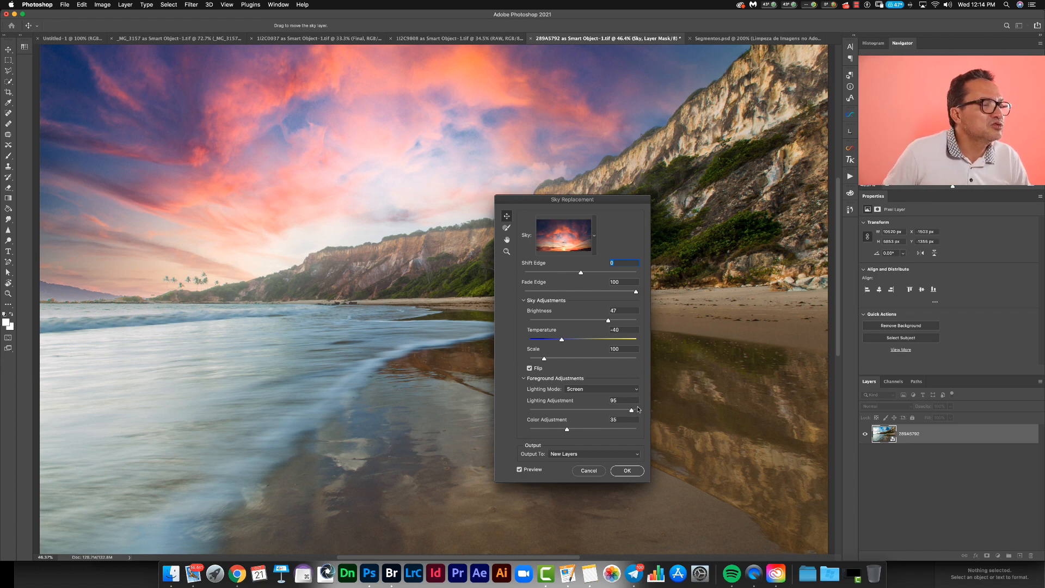
left_click_drag(632, 412, 569, 417)
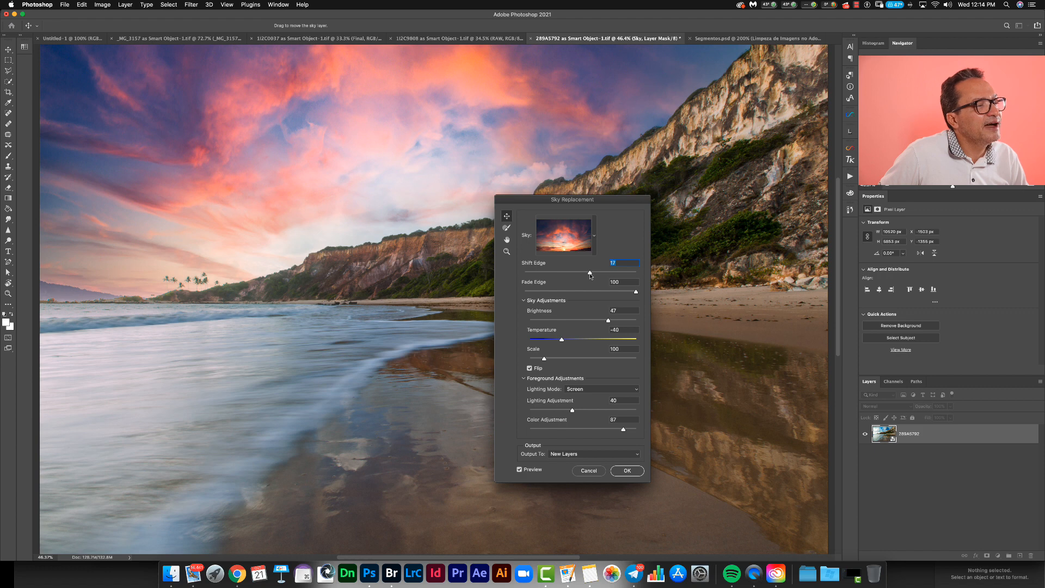
Step: Set Shift Edge to 17 and Fade Edge to 79, and apply the sky replacement with output to New Layers
left_click_drag(590, 275, 589, 275)
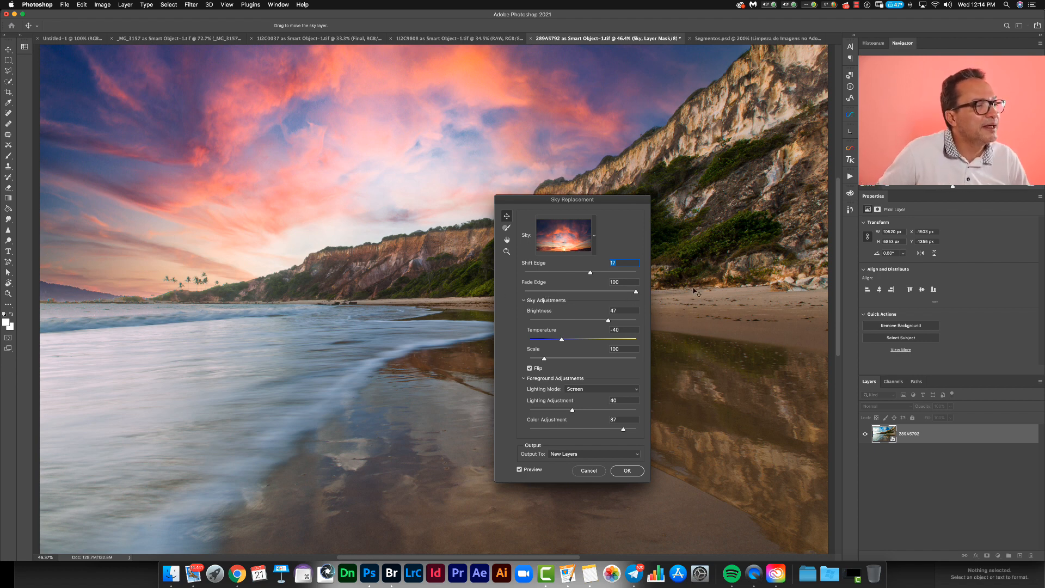
left_click_drag(635, 292, 622, 292)
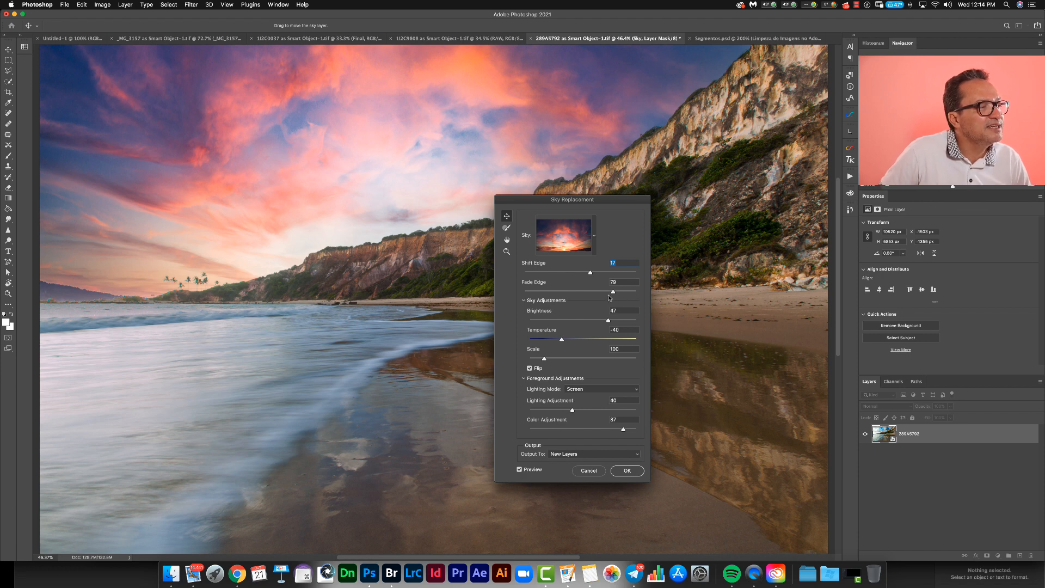
left_click(575, 456)
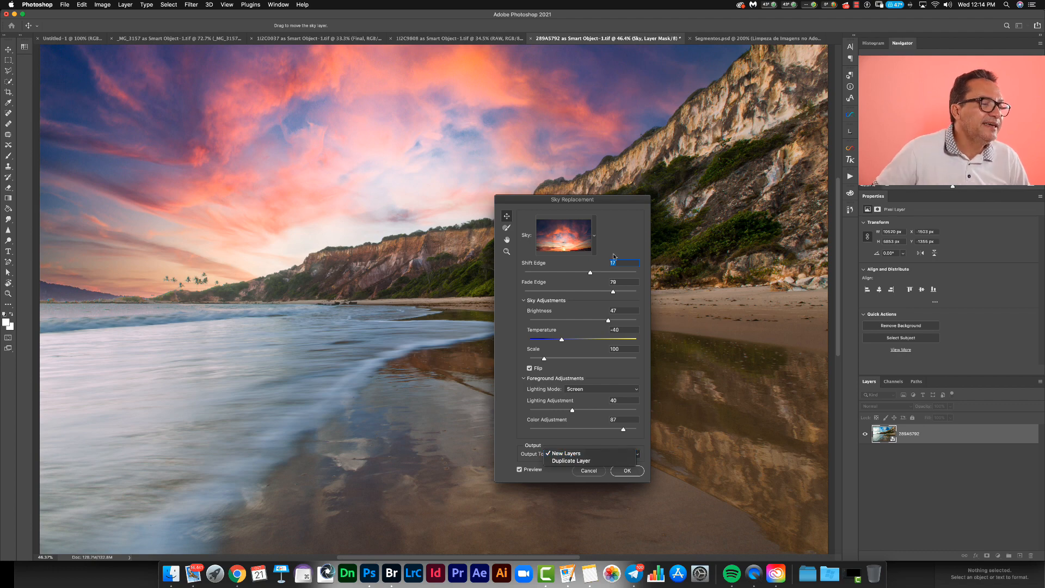
left_click(639, 472)
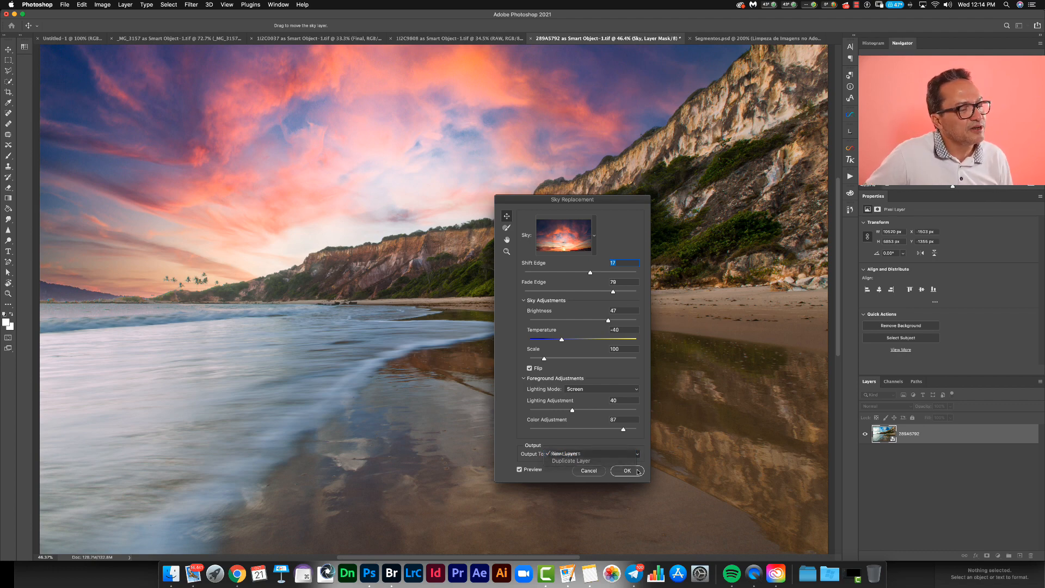
left_click(636, 472)
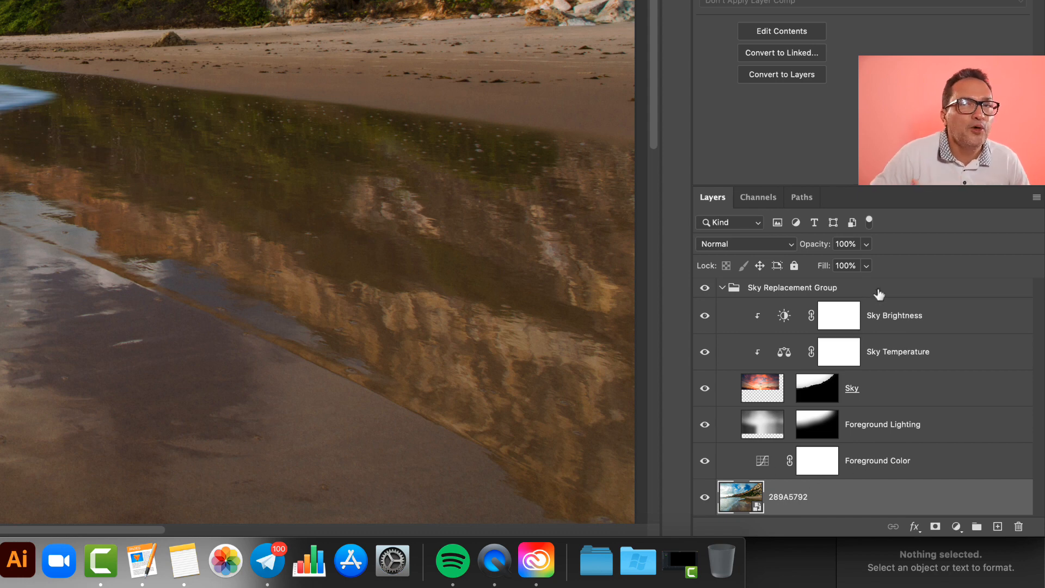
Step: Display the Foreground Lighting layer's mask on its own, and return to the normal image view
left_click(824, 439)
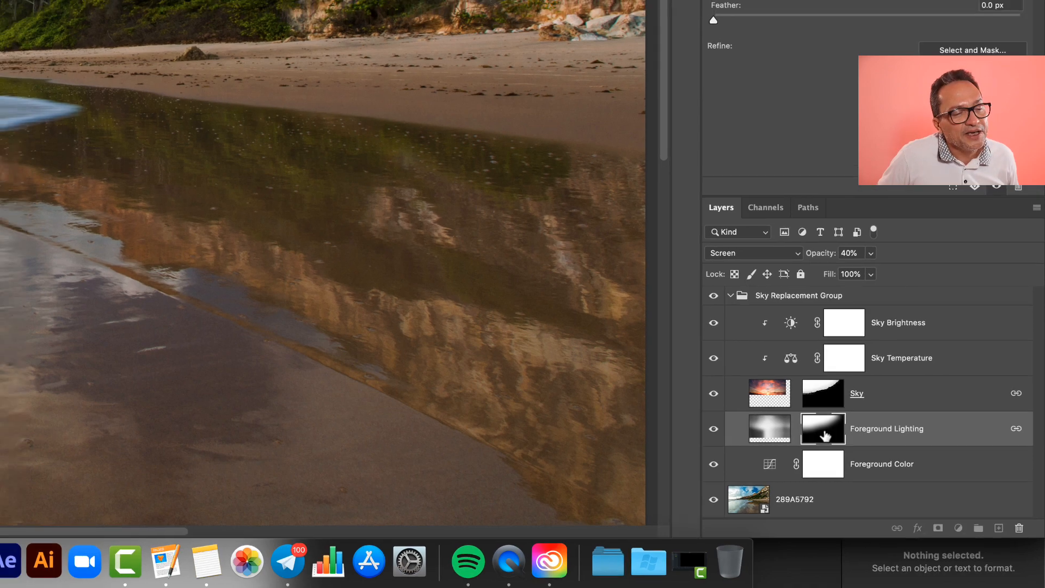
left_click(814, 436, "alt")
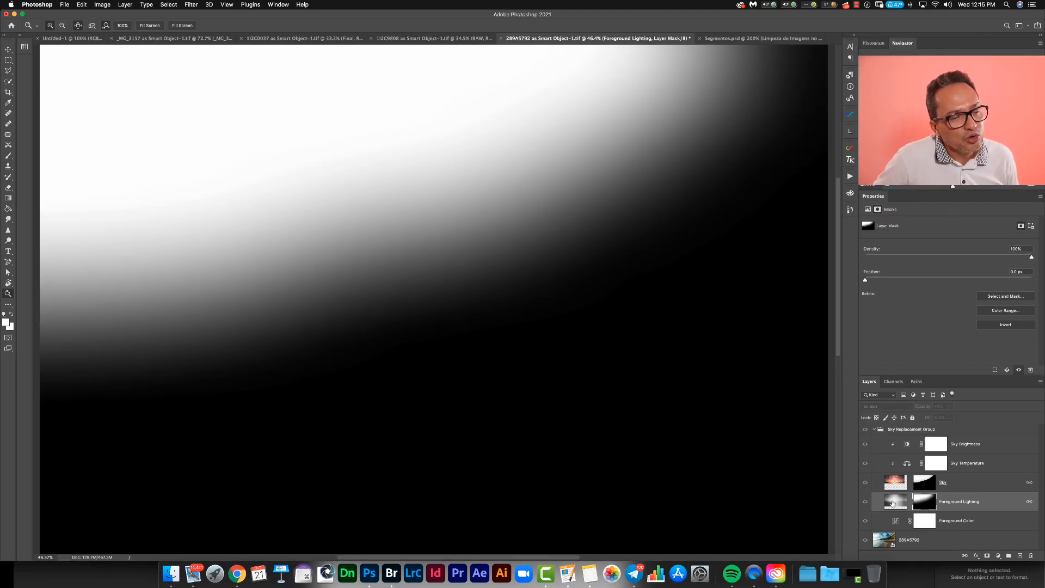
left_click(892, 501)
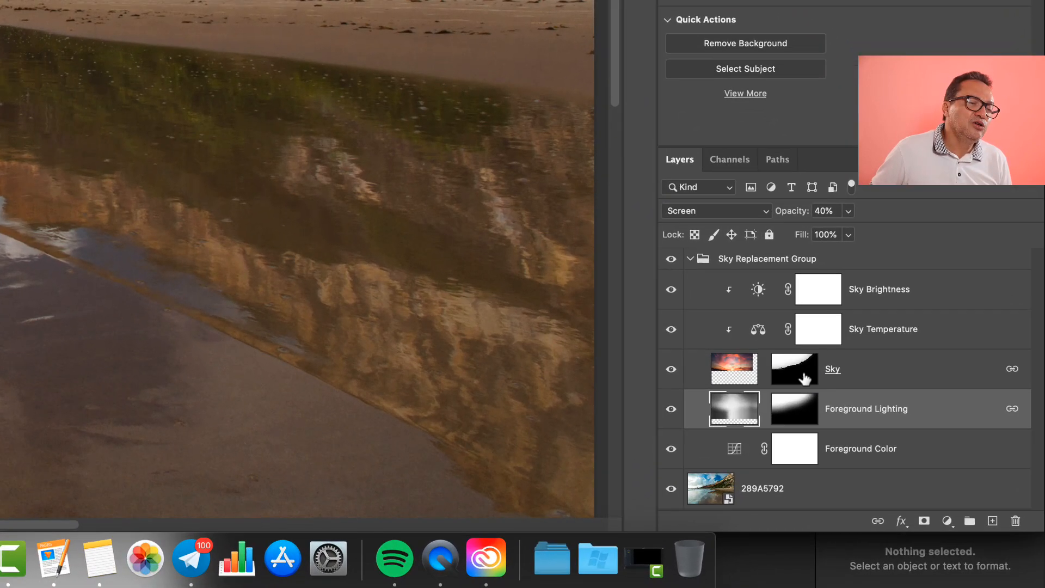
Step: Display the Sky layer's mask on its own and examine its edges closely along the cliff ridge and palm trees
left_click(784, 374)
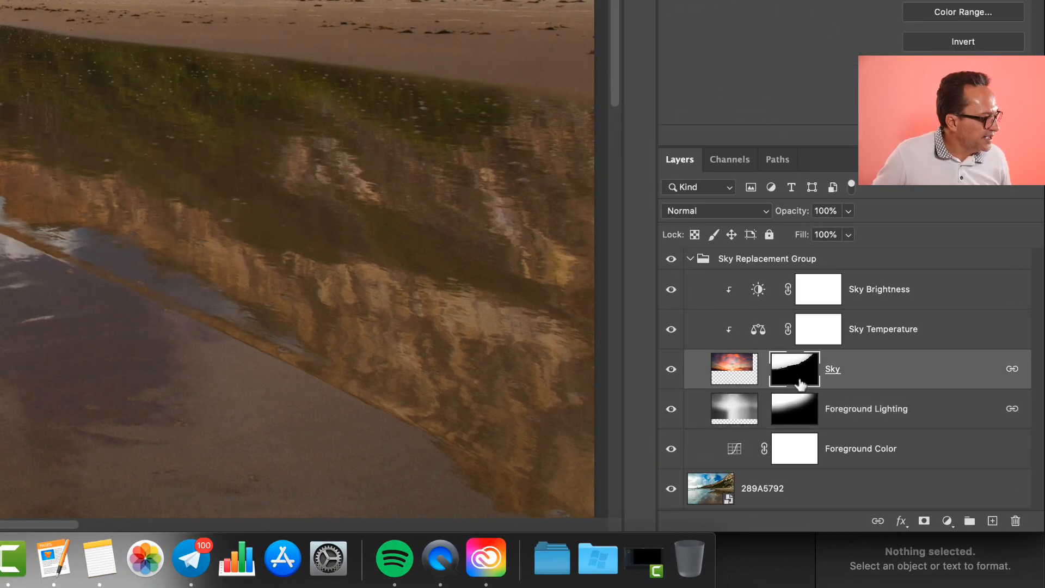
left_click(801, 378, "alt")
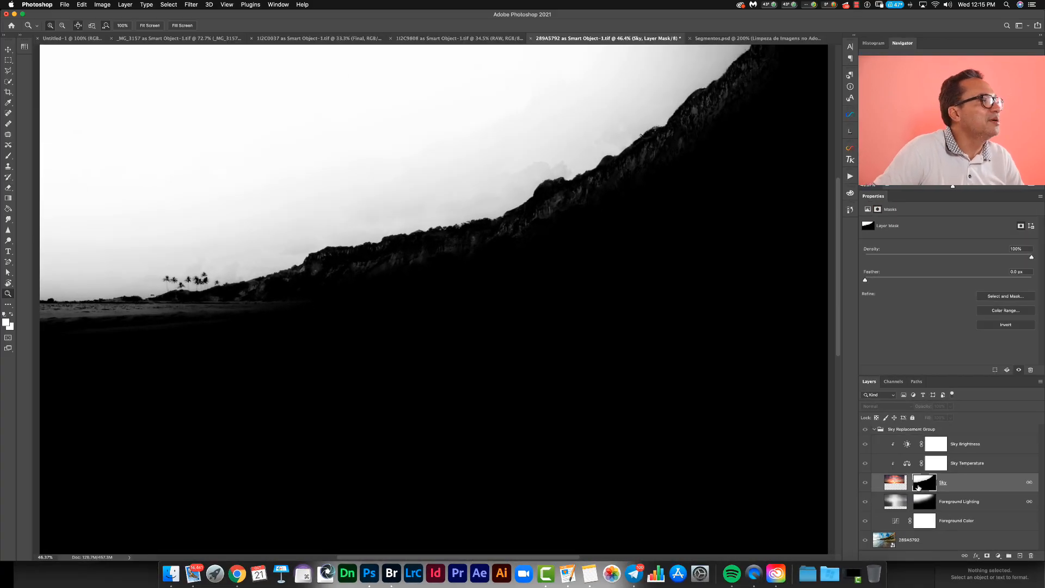
scroll(553, 184, "up", 2)
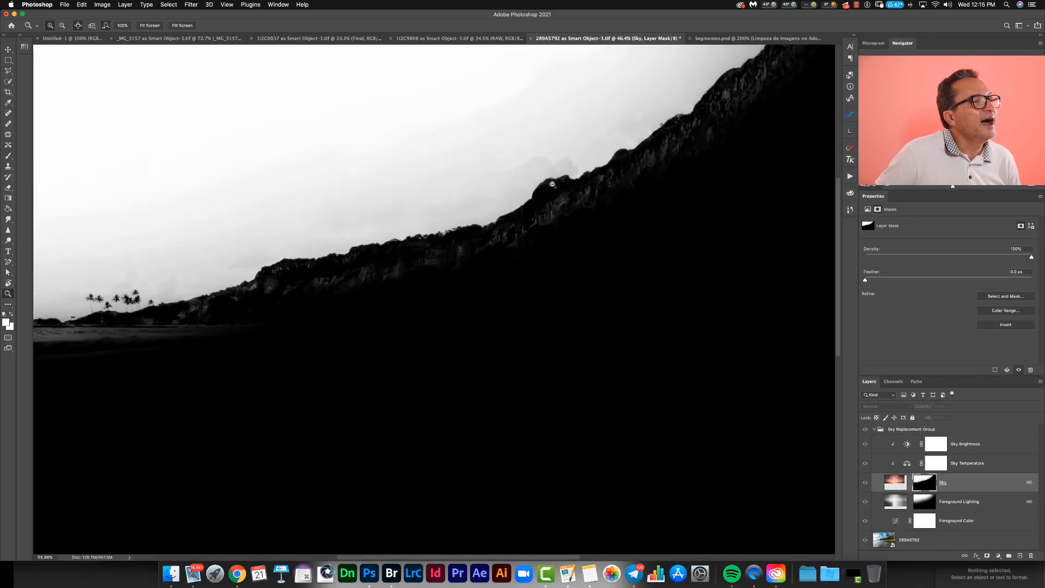
scroll(552, 185, "up", 3)
scroll(477, 264, "up", 2)
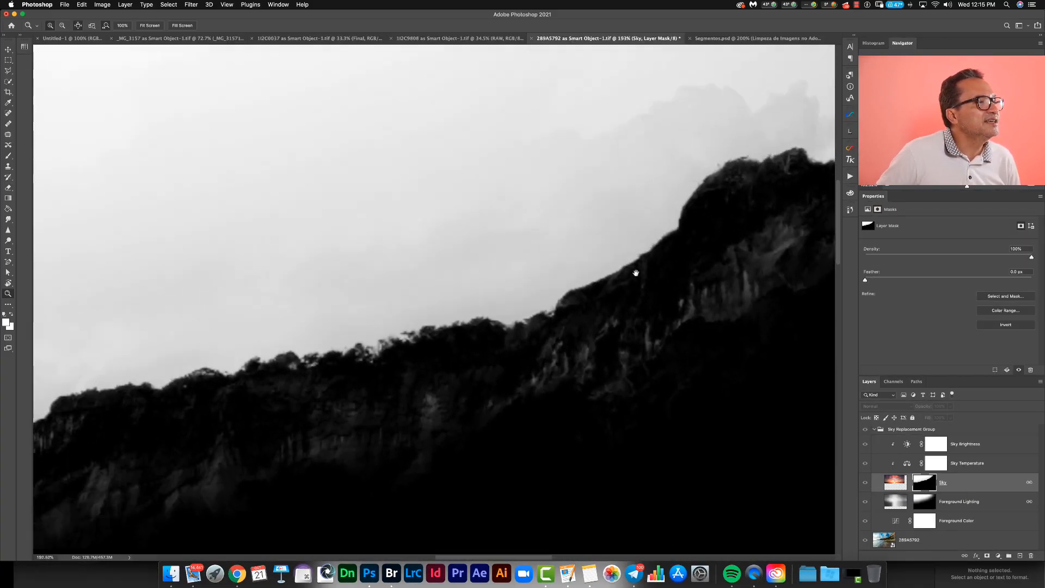
left_click_drag(321, 392, 565, 259)
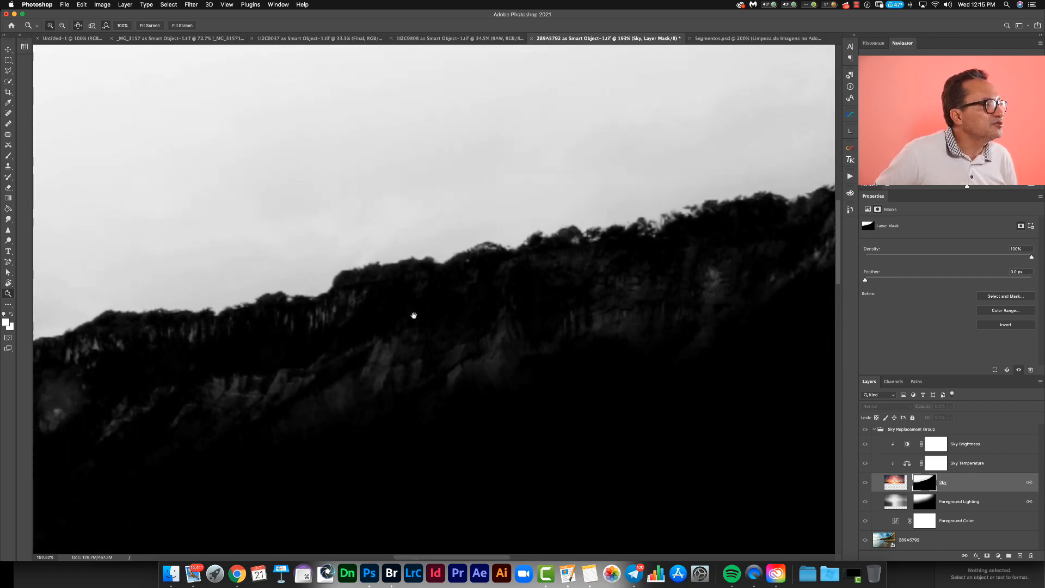
left_click_drag(413, 313, 613, 336)
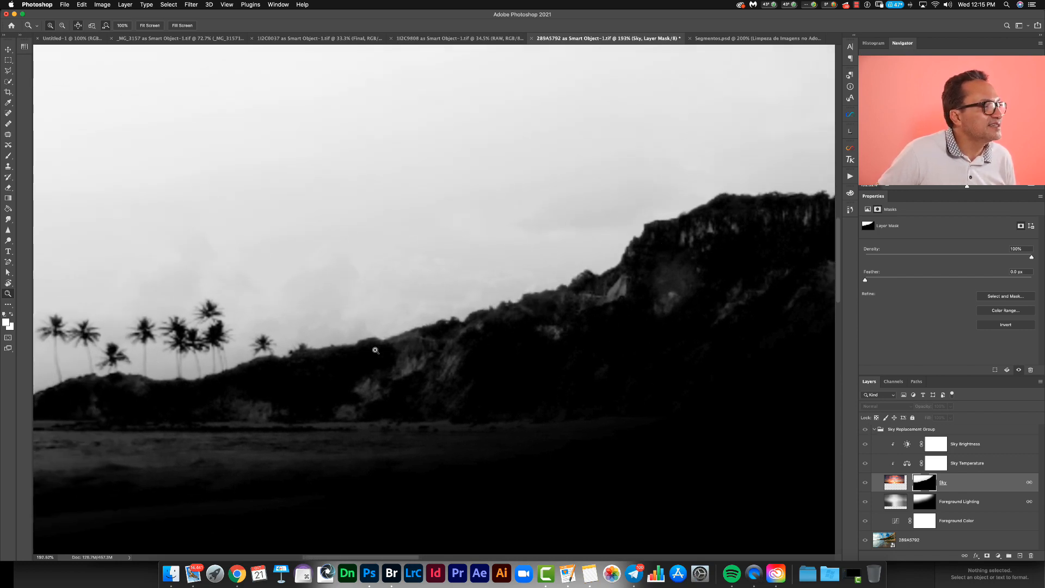
left_click_drag(323, 395, 521, 359)
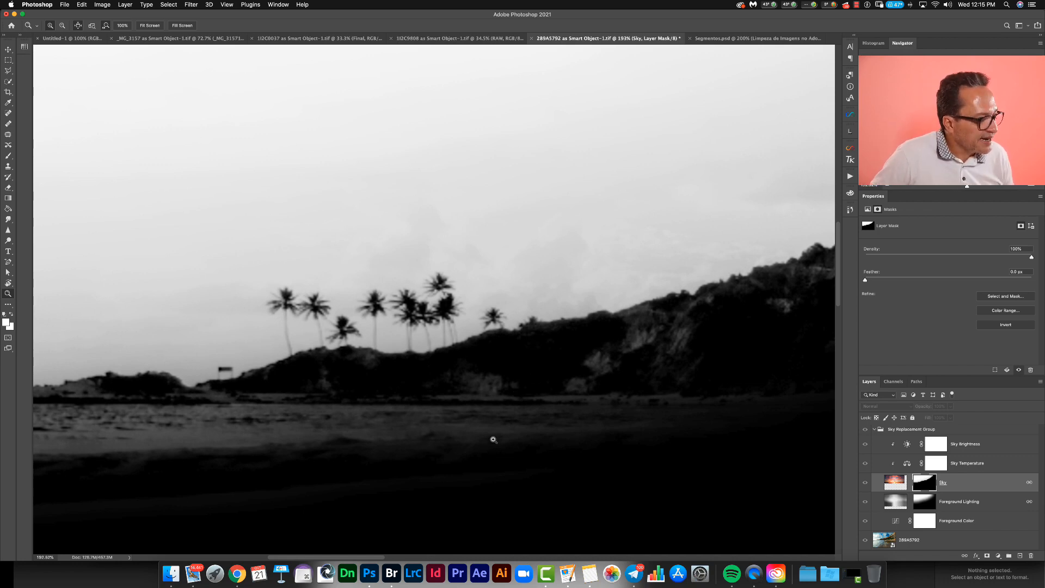
Step: Darken the gray patches on the hillside beneath the palm trees in the Sky layer's mask with the Burn tool
key("o")
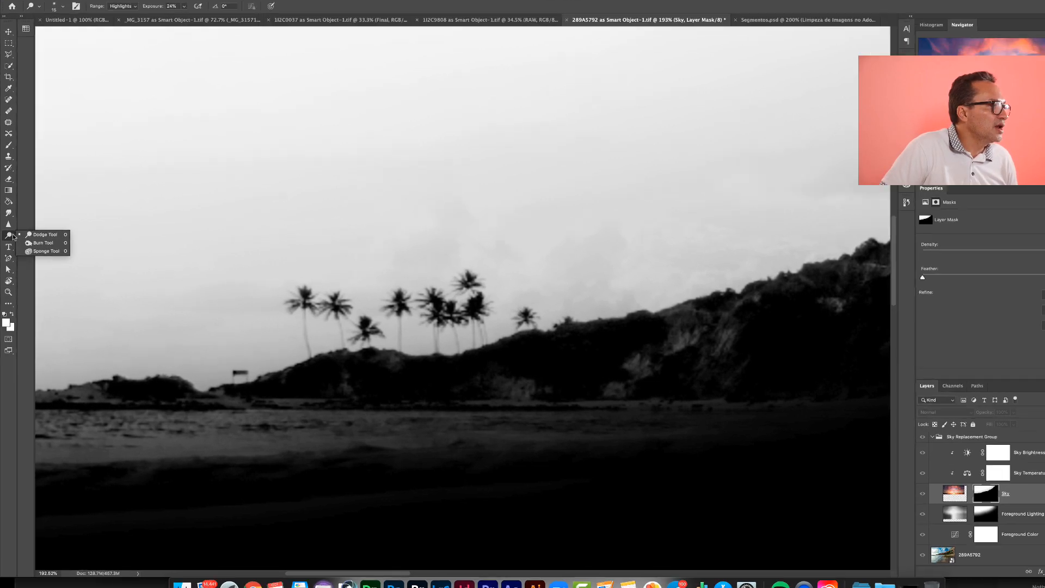
right_click(8, 240)
left_click(41, 259)
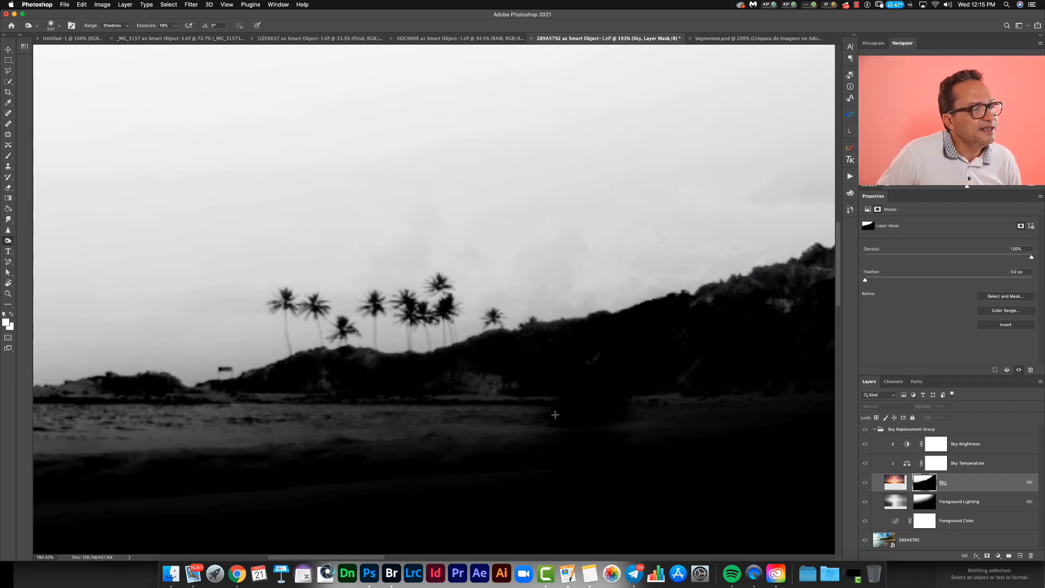
mouse_move(555, 415)
left_mouse_down()
mouse_move(392, 427)
mouse_move(514, 397)
mouse_move(703, 400)
mouse_move(397, 373)
mouse_move(334, 392)
left_mouse_up()
mouse_move(540, 297)
left_mouse_down()
mouse_move(544, 319)
mouse_move(490, 288)
mouse_move(425, 299)
mouse_move(677, 235)
mouse_move(700, 303)
mouse_move(585, 284)
mouse_move(445, 303)
left_mouse_up()
mouse_move(563, 215)
left_mouse_down()
mouse_move(623, 200)
mouse_move(730, 229)
mouse_move(588, 283)
mouse_move(561, 206)
mouse_move(499, 282)
mouse_move(718, 310)
mouse_move(462, 299)
left_mouse_up()
left_click_drag(681, 163, 644, 233)
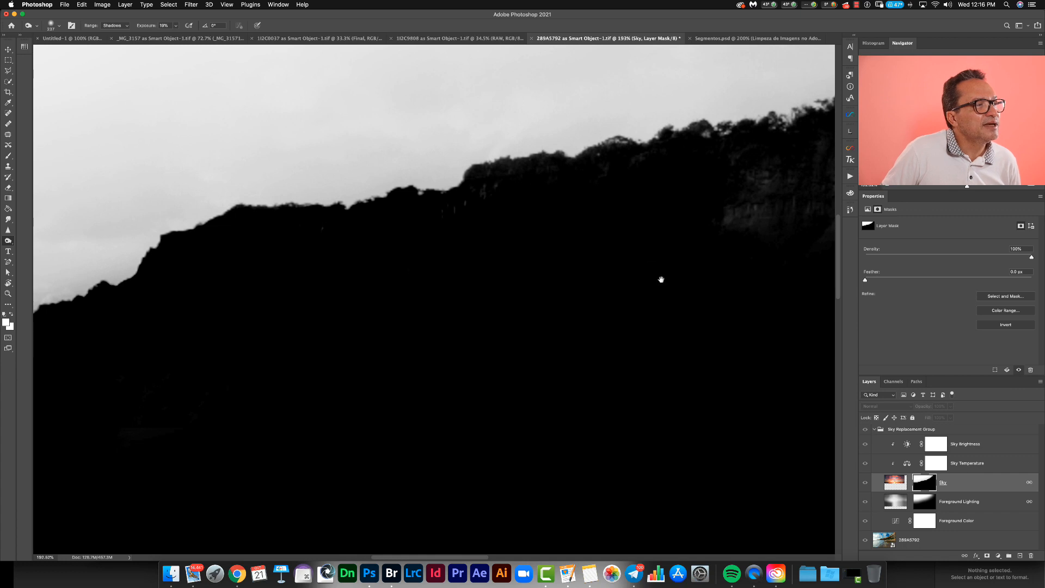
Step: Burn the remaining gray areas to black along the upper cliff ridge in the Sky layer's mask
left_click_drag(660, 278, 404, 334)
mouse_move(520, 272)
left_mouse_down()
mouse_move(558, 228)
mouse_move(639, 254)
mouse_move(432, 345)
mouse_move(475, 298)
mouse_move(423, 299)
mouse_move(426, 308)
mouse_move(315, 338)
mouse_move(685, 213)
mouse_move(688, 177)
mouse_move(705, 217)
mouse_move(446, 357)
left_mouse_up()
mouse_move(630, 221)
left_mouse_down()
mouse_move(544, 218)
mouse_move(686, 180)
mouse_move(730, 194)
mouse_move(495, 355)
left_mouse_up()
mouse_move(610, 272)
left_mouse_down()
mouse_move(588, 229)
mouse_move(411, 339)
mouse_move(602, 293)
mouse_move(636, 305)
mouse_move(692, 273)
mouse_move(498, 433)
left_mouse_up()
mouse_move(538, 284)
left_mouse_down()
mouse_move(569, 266)
mouse_move(567, 282)
mouse_move(646, 285)
mouse_move(582, 359)
left_mouse_up()
mouse_move(702, 227)
left_mouse_down()
mouse_move(504, 363)
mouse_move(377, 407)
mouse_move(569, 227)
mouse_move(528, 285)
mouse_move(556, 294)
mouse_move(646, 259)
mouse_move(654, 218)
mouse_move(626, 205)
mouse_move(623, 155)
mouse_move(613, 298)
left_mouse_up()
scroll(634, 412, "down", 5)
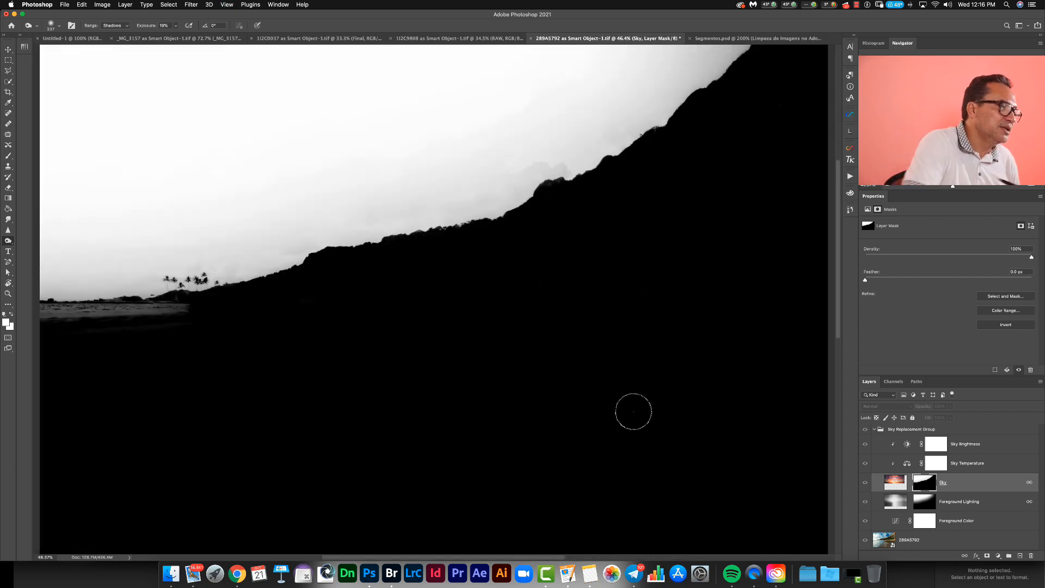
Step: Burn the gray sea strip below the horizon, left of the cliff, to black in the Sky layer's mask
left_click_drag(382, 332, 615, 303)
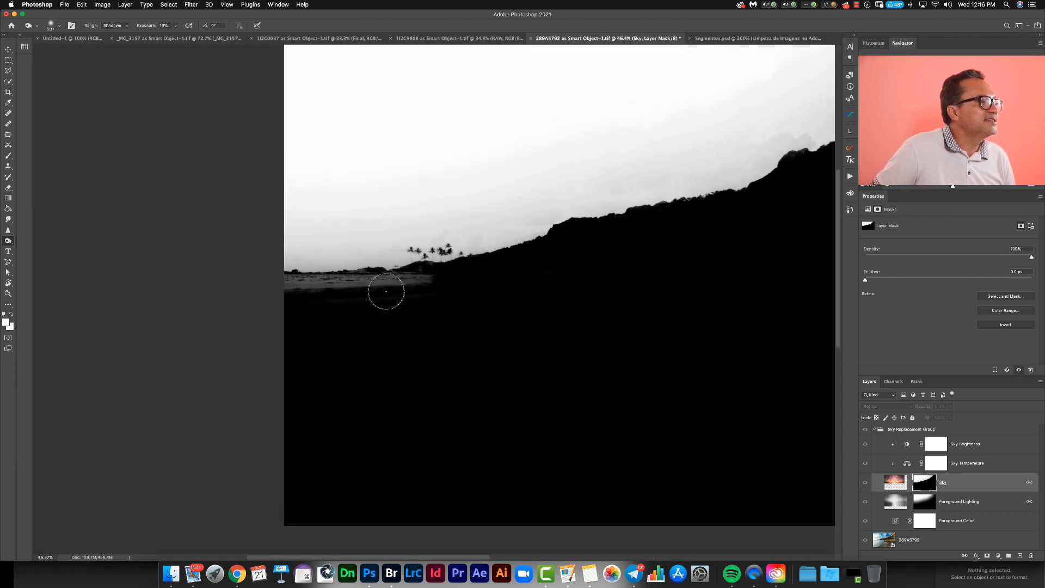
mouse_move(385, 289)
left_mouse_down()
mouse_move(433, 277)
mouse_move(358, 294)
mouse_move(327, 285)
mouse_move(336, 274)
mouse_move(292, 282)
left_mouse_up()
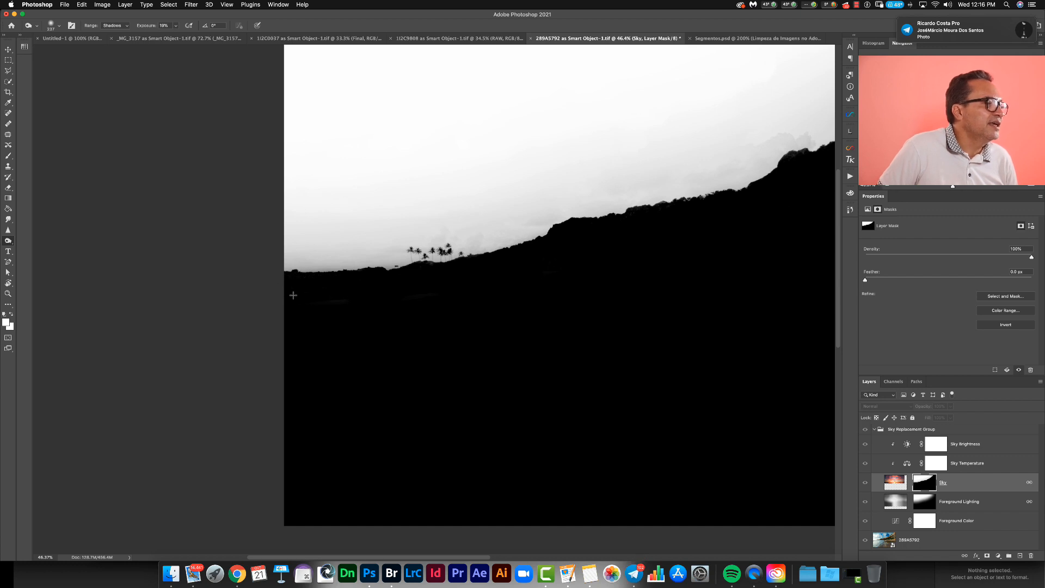
Step: Return to the normal image view and examine the blend between the sky and the cliff edge up close
left_click(901, 483)
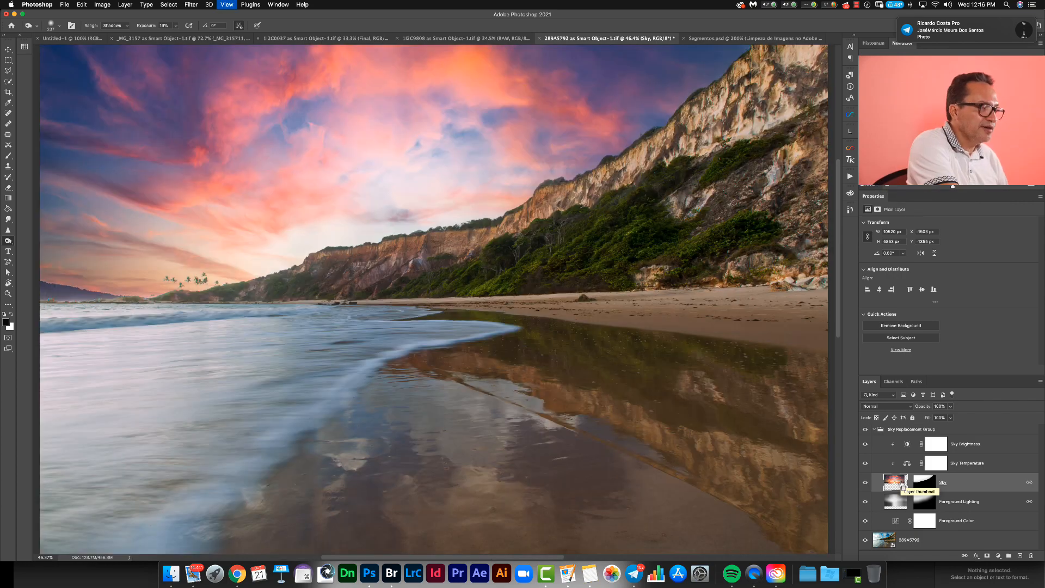
scroll(545, 240, "right", 10)
key("z")
left_click(565, 178)
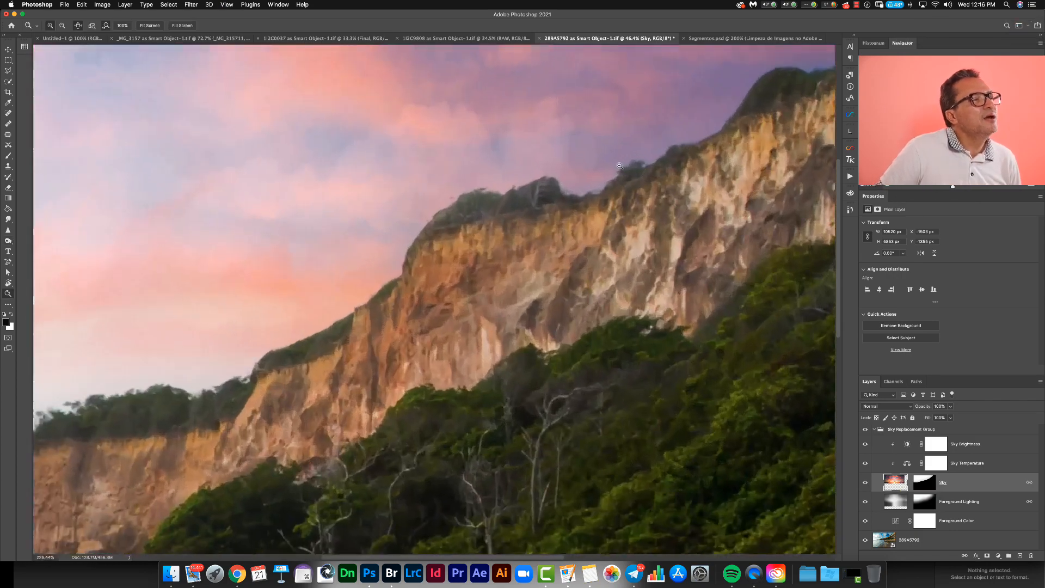
left_click_drag(544, 218, 544, 306)
scroll(545, 306, "left", 5)
scroll(545, 306, "down", 1)
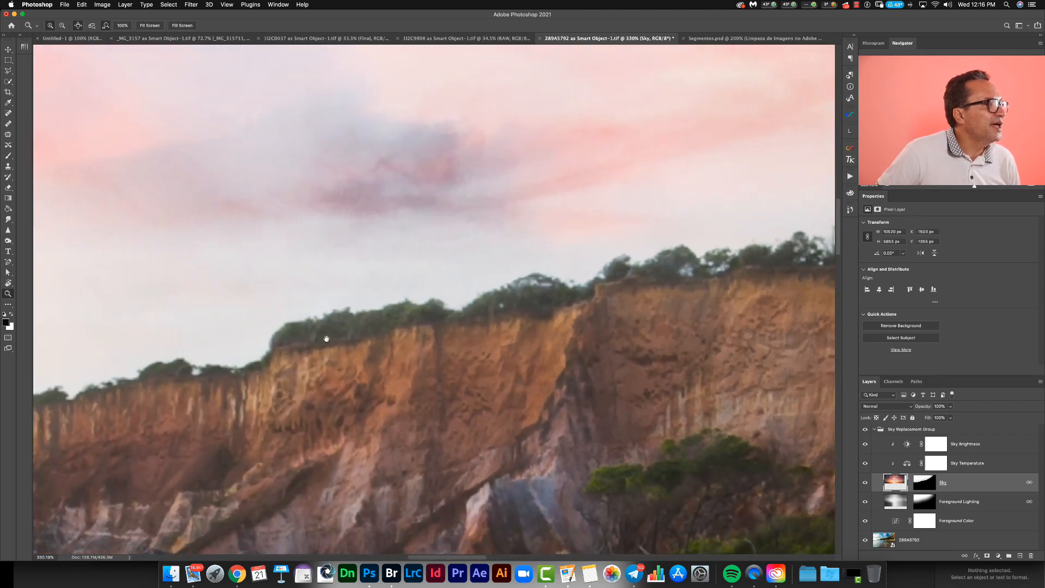
key("super+0")
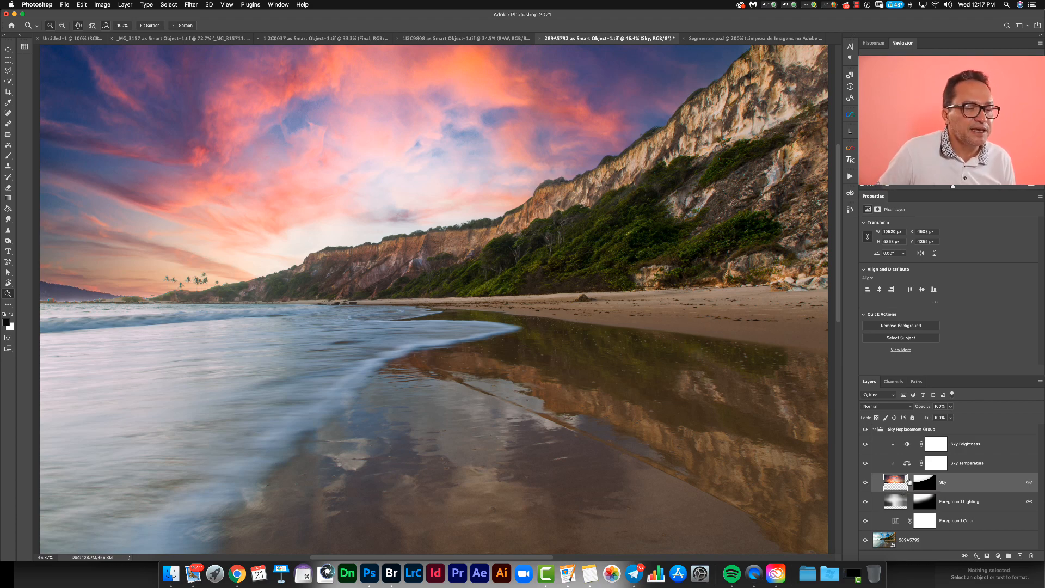
Step: Try flipping the Sky layer's image horizontally with Free Transform
key("super+t")
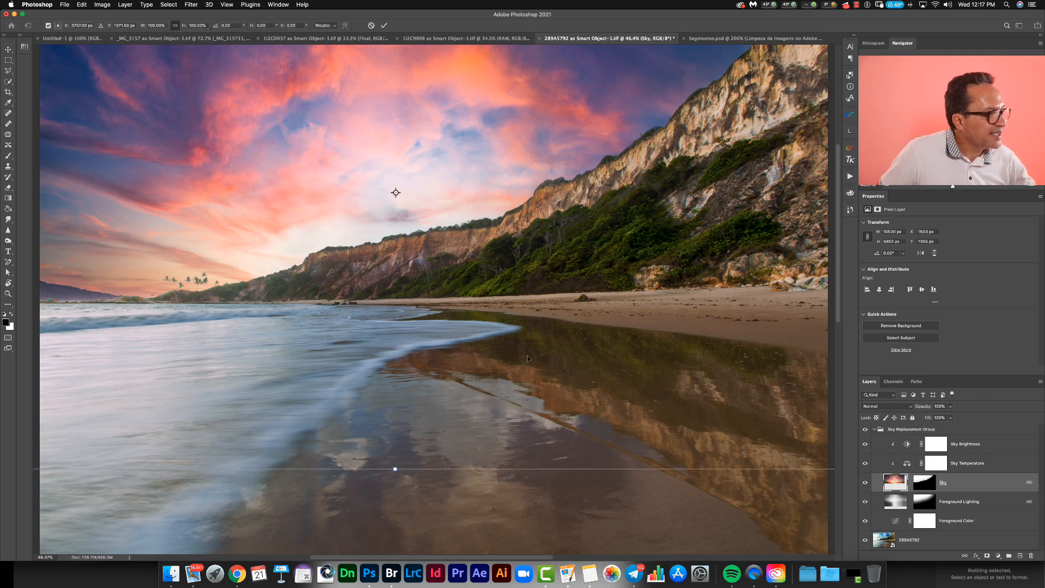
key("Escape")
key("z")
left_click(477, 349, "alt")
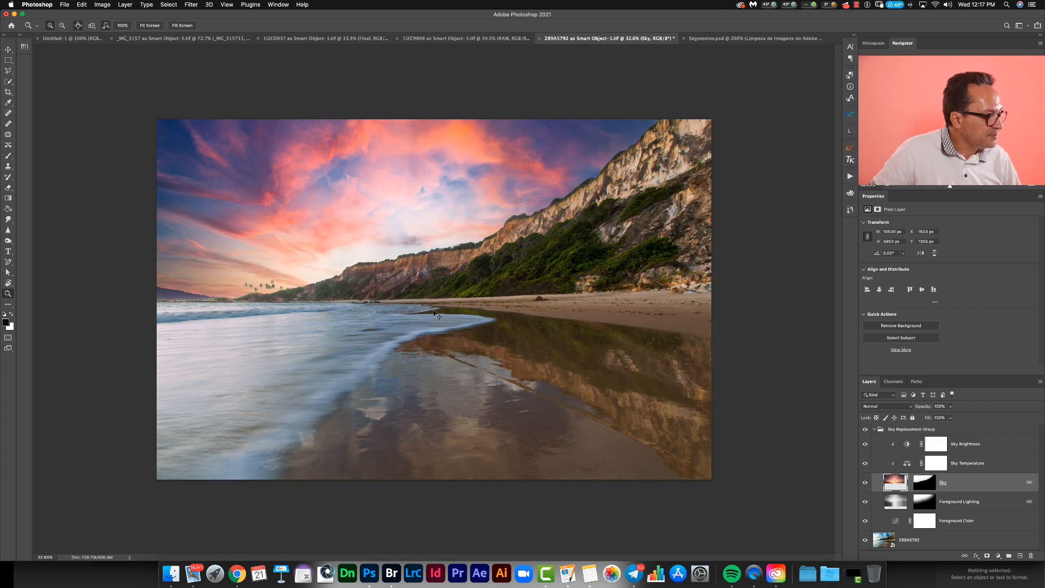
key("super+t")
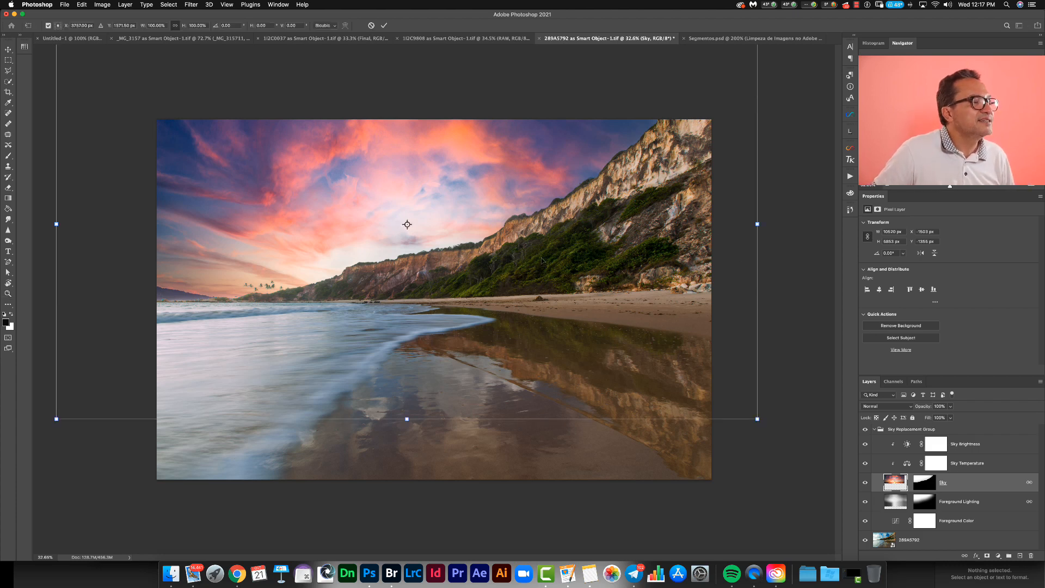
left_click(105, 3)
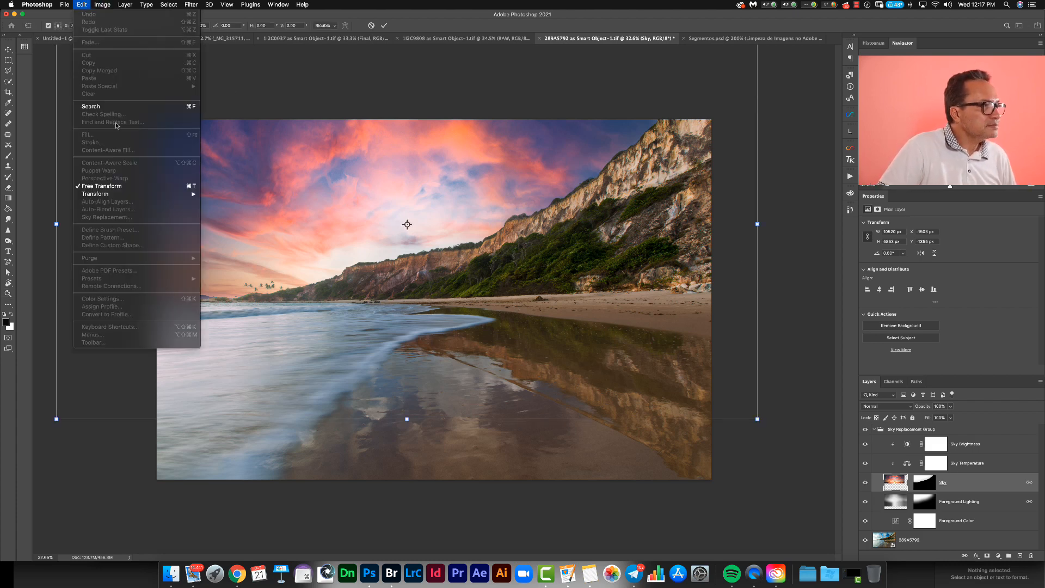
mouse_move(147, 194)
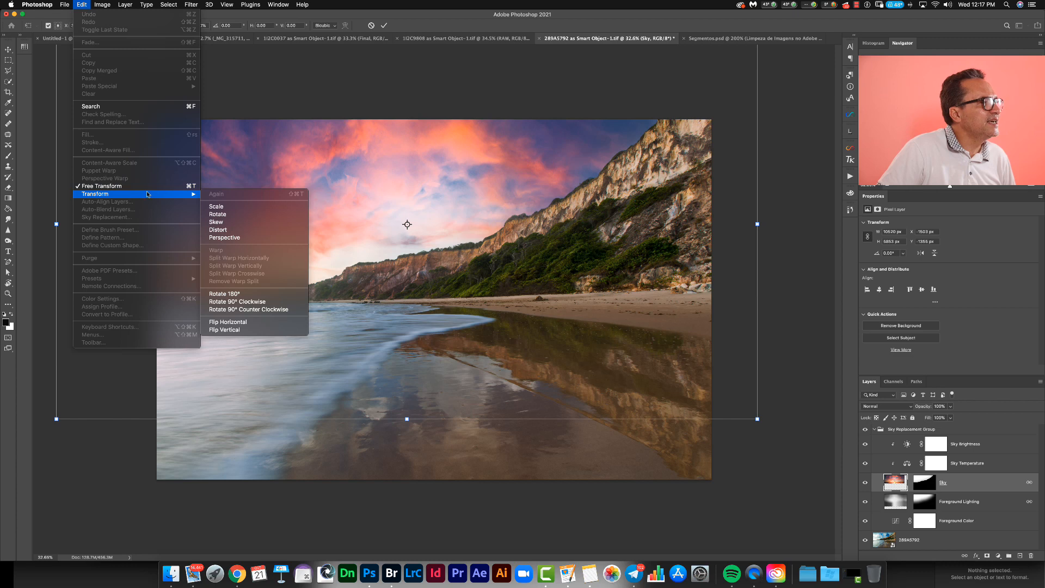
left_click(240, 323)
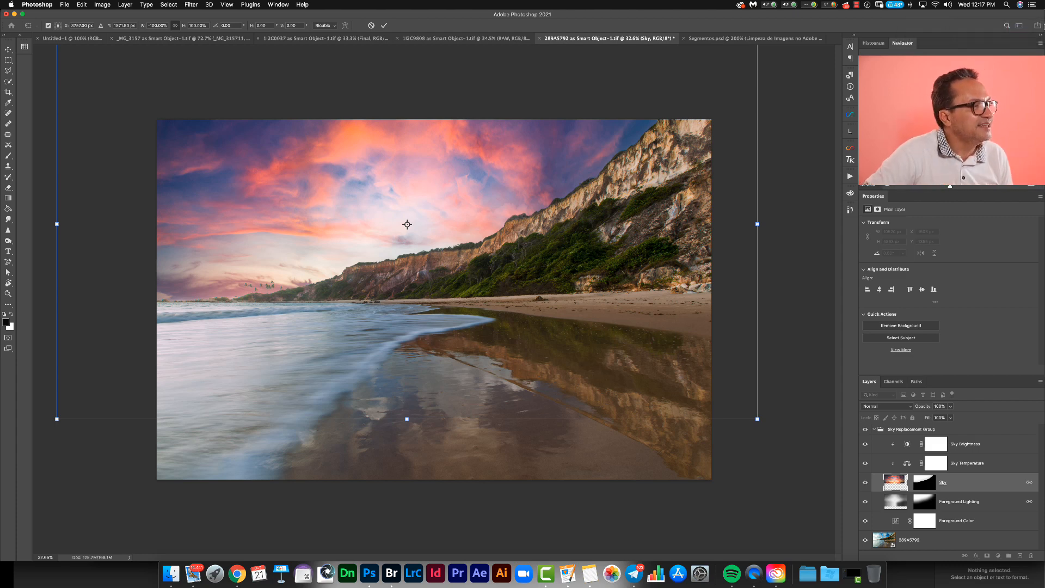
key("Return")
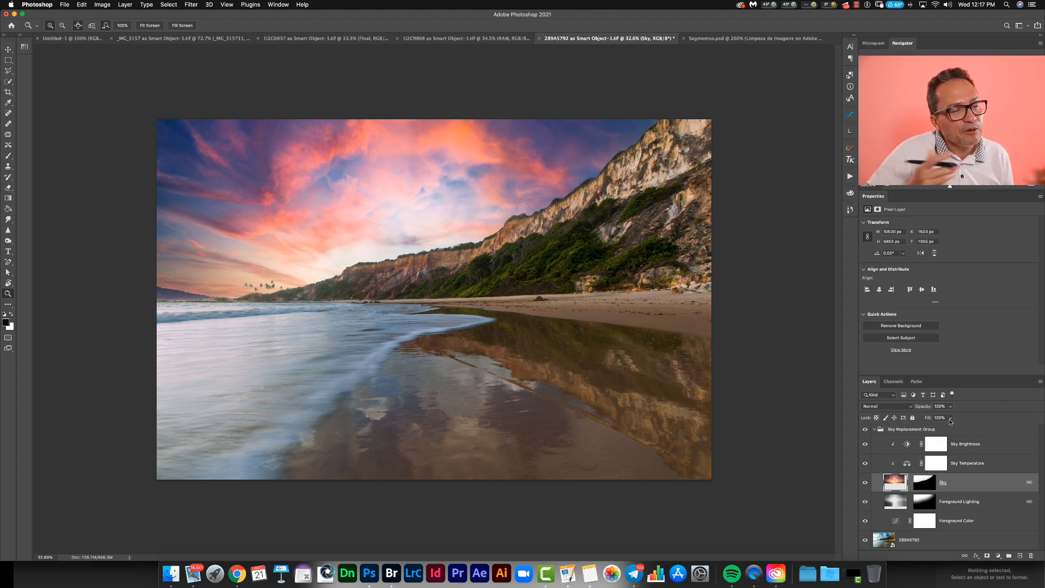
Step: Add a Color Lookup adjustment layer above the collapsed Sky Replacement Group with the FallColors.look 3D LUT, and reduce its opacity
left_click(874, 430)
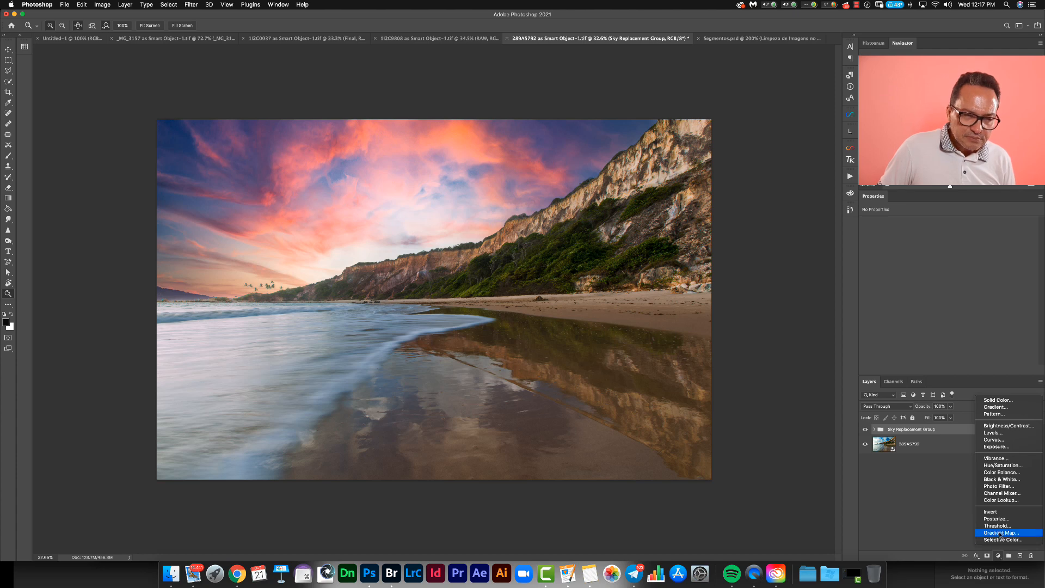
key("Escape")
left_click(1004, 499)
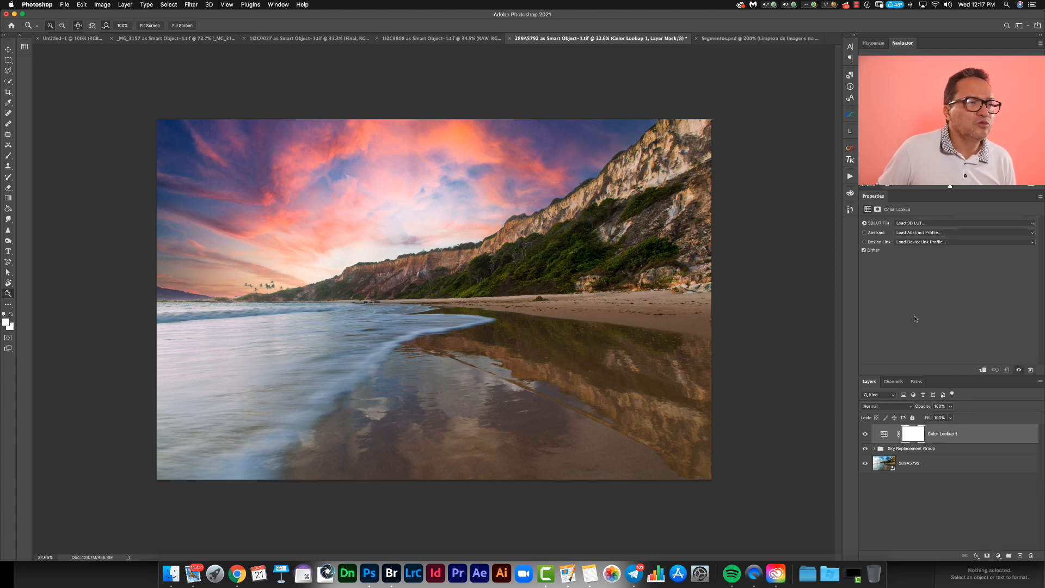
left_click(925, 224)
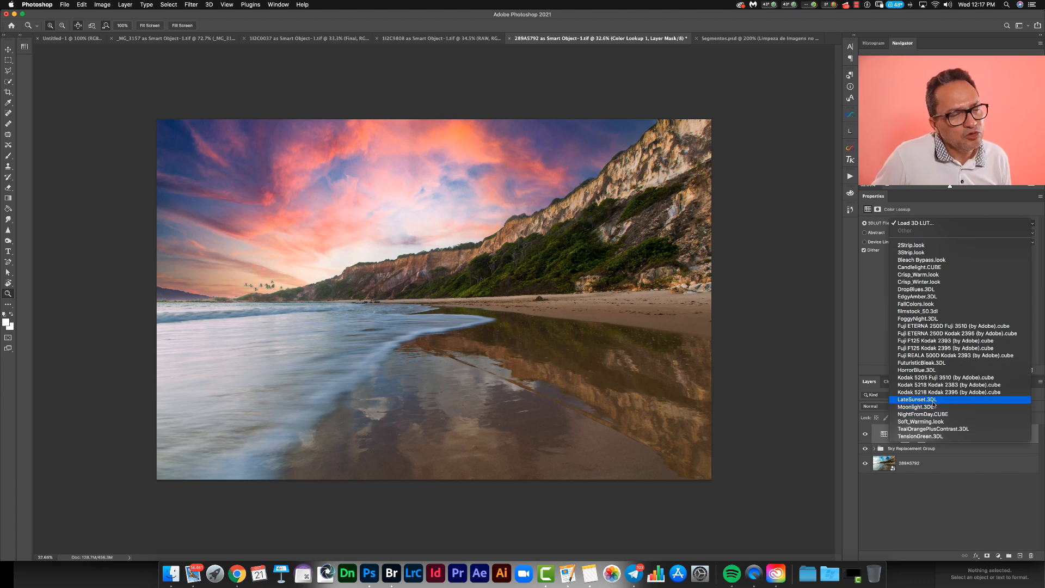
left_click(929, 305)
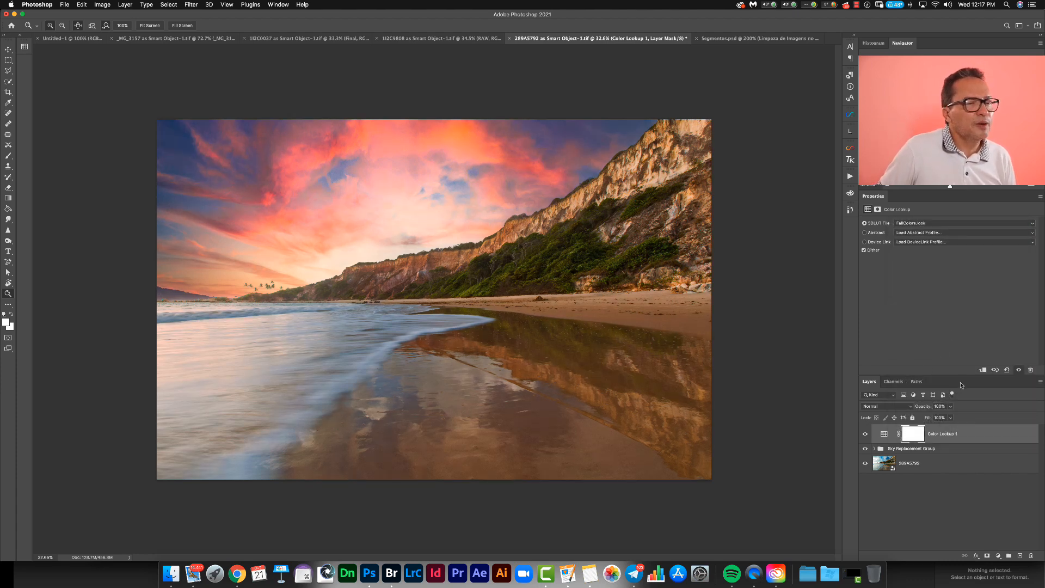
left_click(951, 406)
left_click_drag(953, 417, 924, 418)
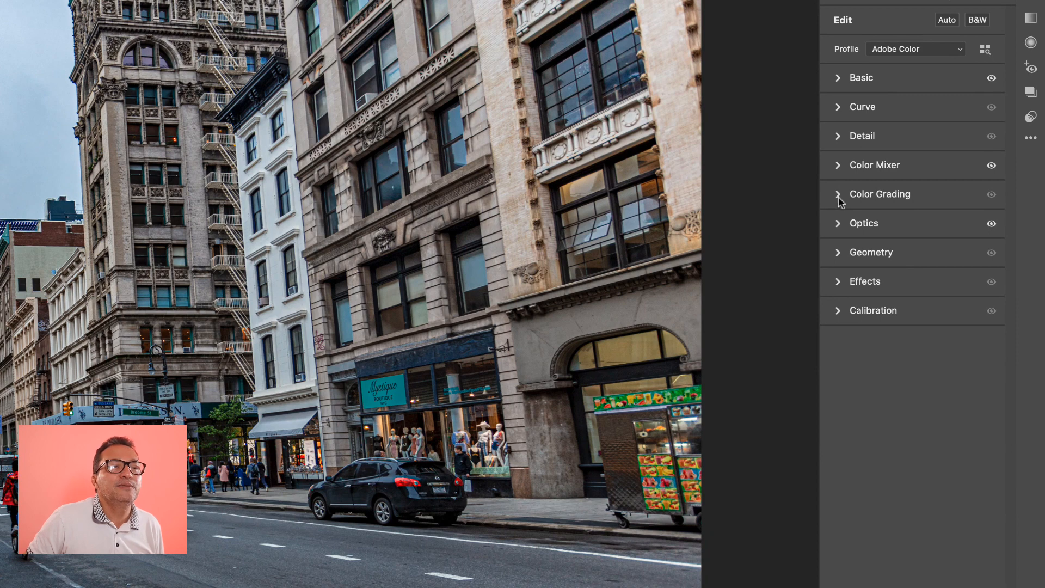
Step: Review the Color Grading wheels for the street photo in Camera Raw, and tint the shadows blue with hue 230 and saturation 60
left_click(838, 197)
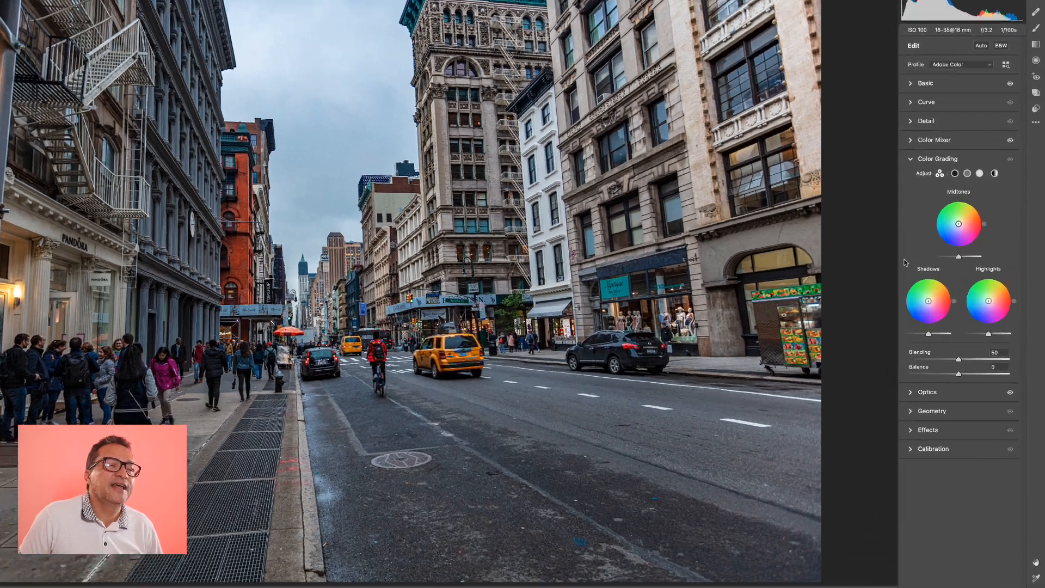
left_click(955, 173)
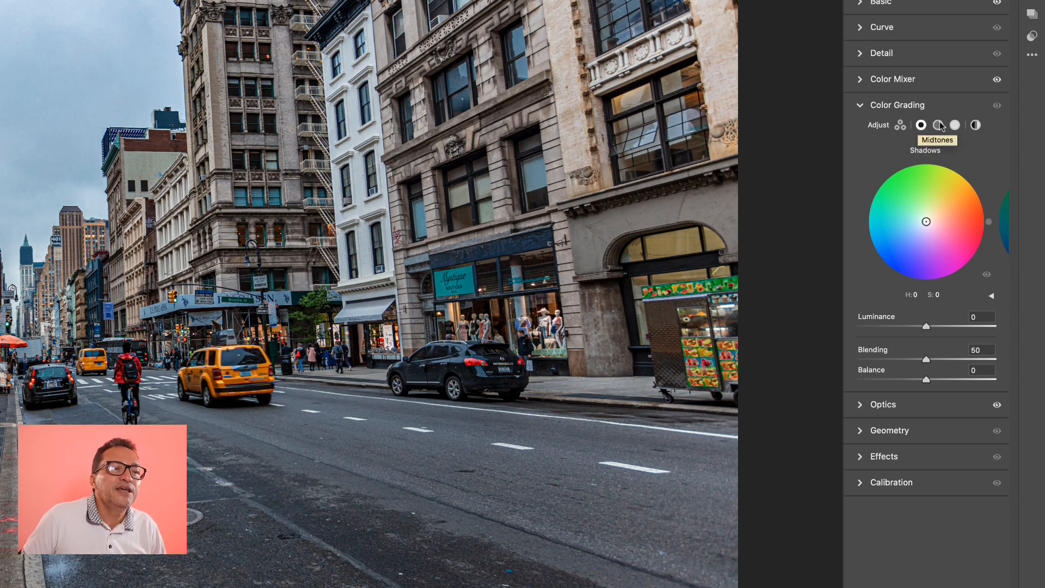
left_click(938, 125)
left_click(954, 127)
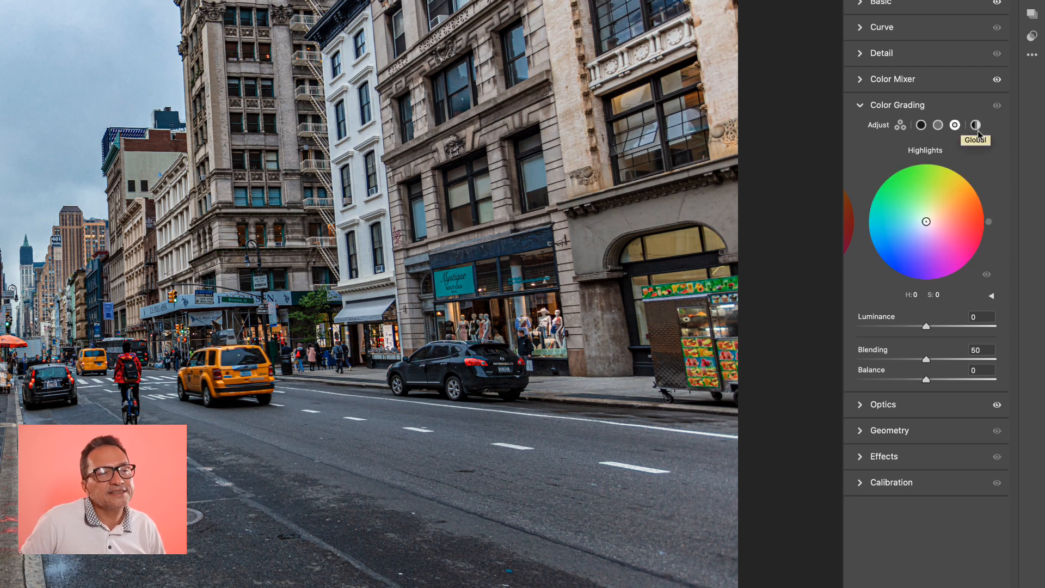
left_click(976, 126)
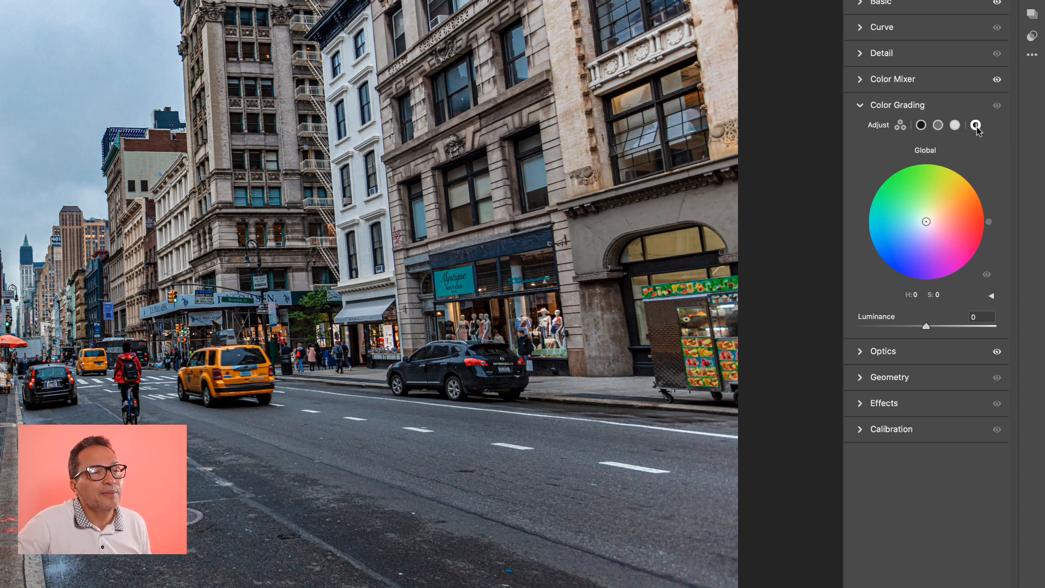
left_click(921, 126)
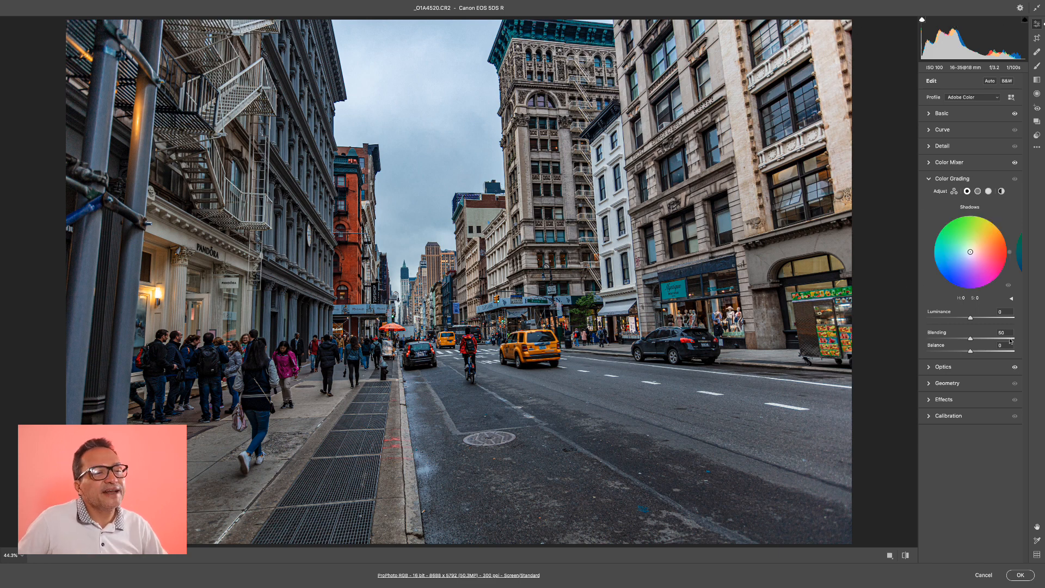
left_click_drag(970, 251, 957, 269)
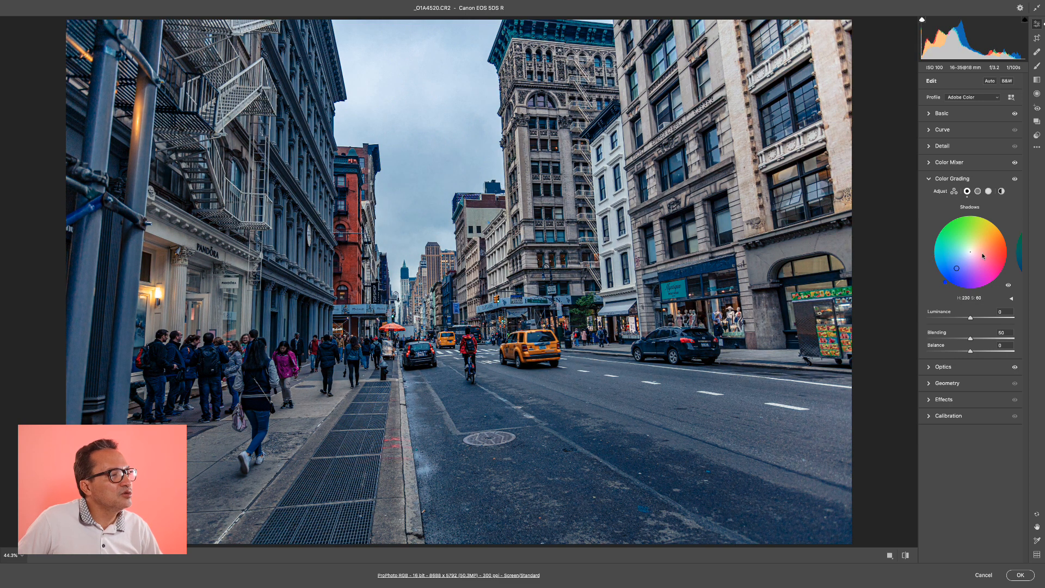
Step: Grade the midtones to hue 66, saturation 34 and luminance -21, with Blending at 72 and Balance at +23
left_click(978, 191)
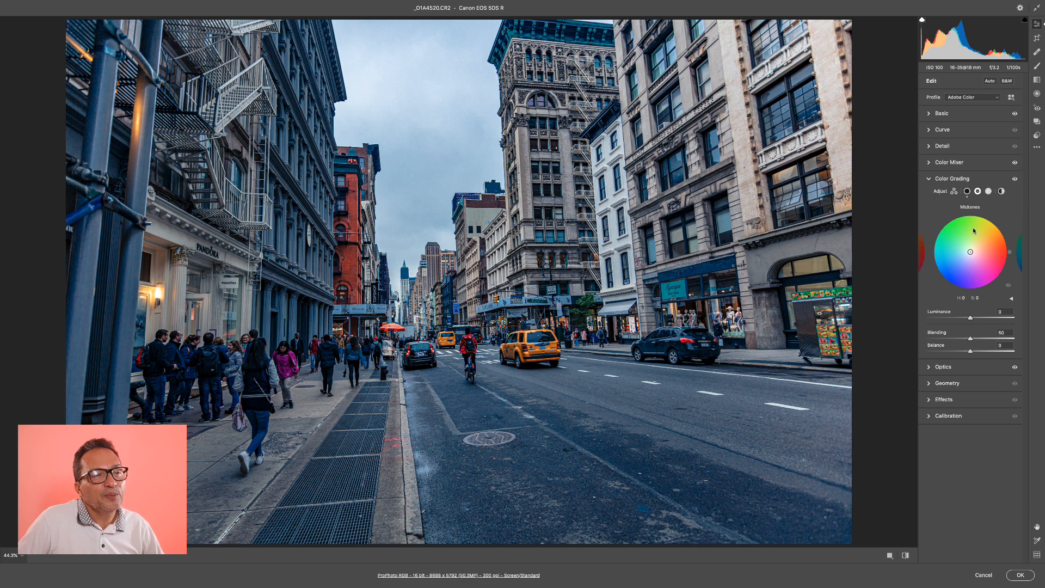
mouse_move(970, 251)
left_mouse_down()
mouse_move(979, 231)
mouse_move(968, 239)
left_mouse_up()
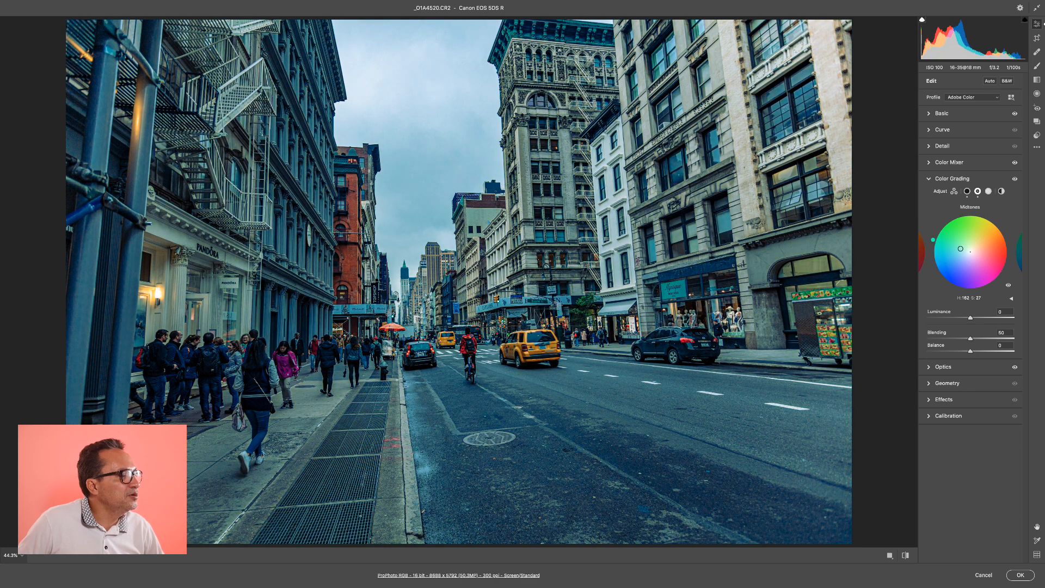
left_click_drag(967, 266, 975, 240)
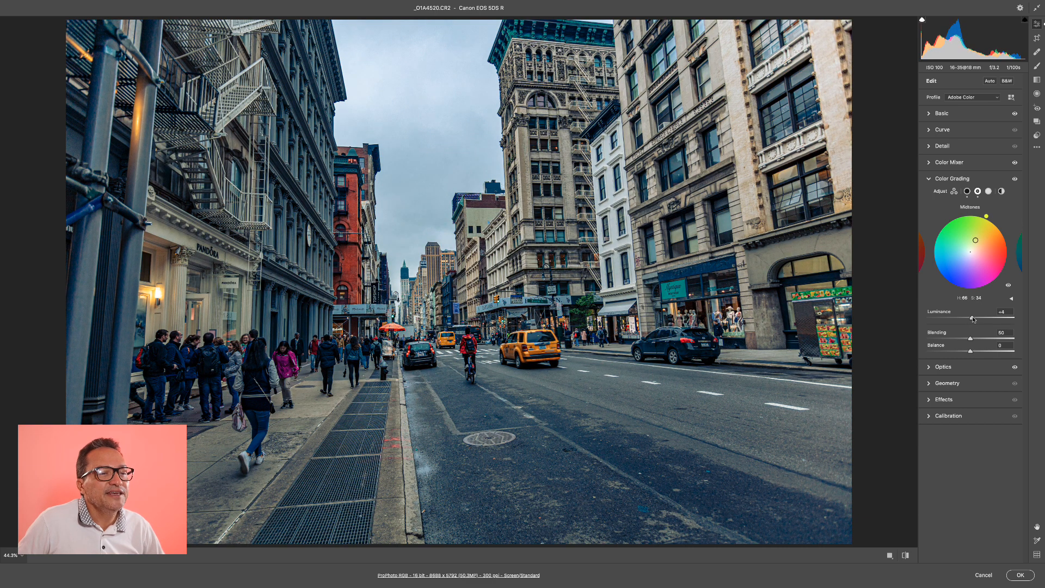
left_click_drag(973, 319, 978, 355)
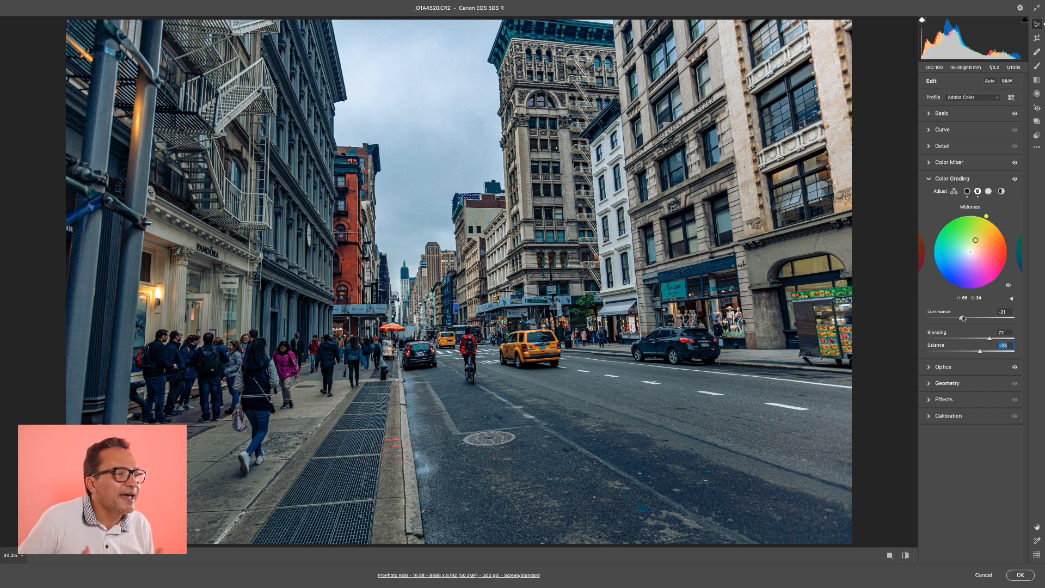
Step: Tint the highlights warm yellow with hue 51 and saturation about 36, and return to the Shadows wheel
left_click(989, 192)
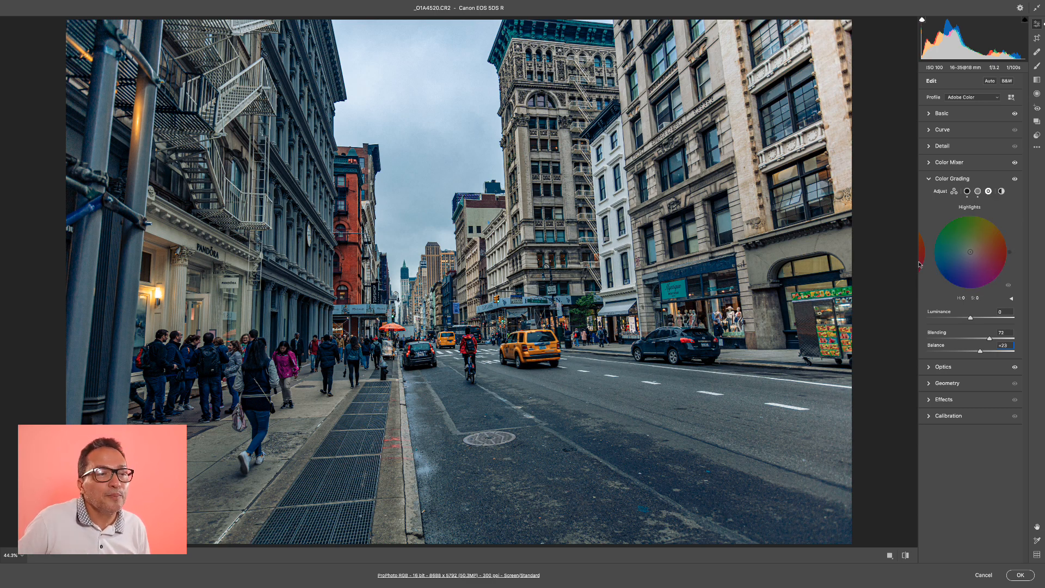
left_click_drag(970, 251, 979, 242)
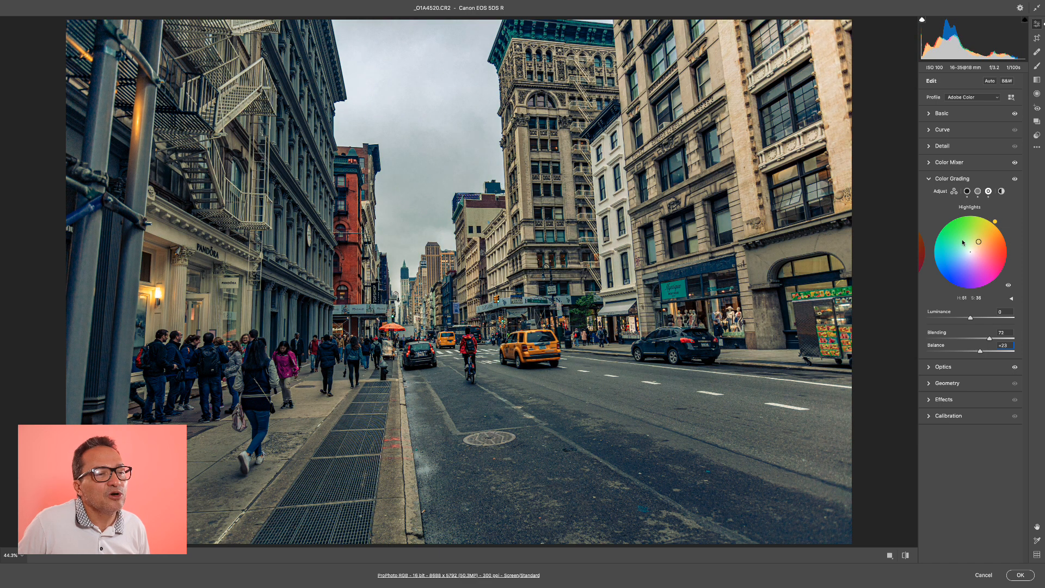
left_click(967, 192)
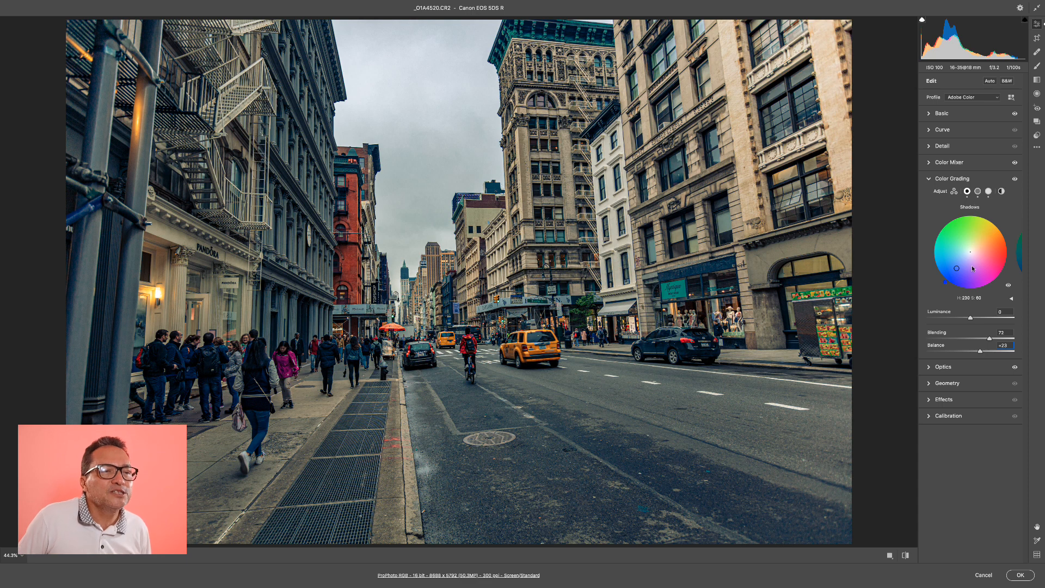
Step: Darken the shadows to a luminance of about -18, and set Blending to 53 and Balance to +36
left_click_drag(970, 319, 964, 319)
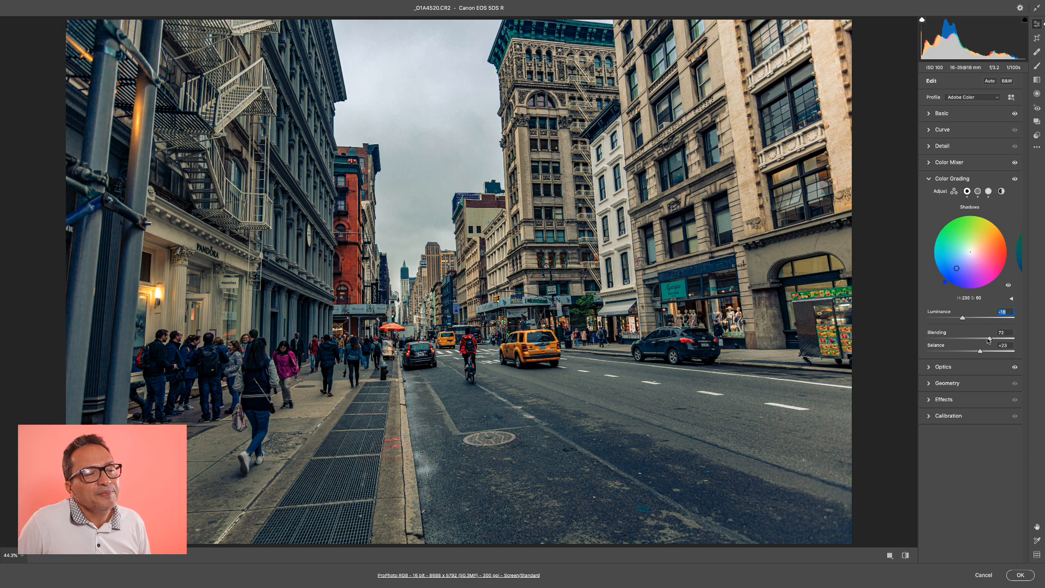
mouse_move(989, 339)
left_mouse_down()
mouse_move(963, 340)
mouse_move(984, 352)
left_mouse_up()
Step: Reset the midtones tint, regrade the midtones to hue 241, saturation 28 and luminance -52, and compare the before and after views
left_click(978, 192)
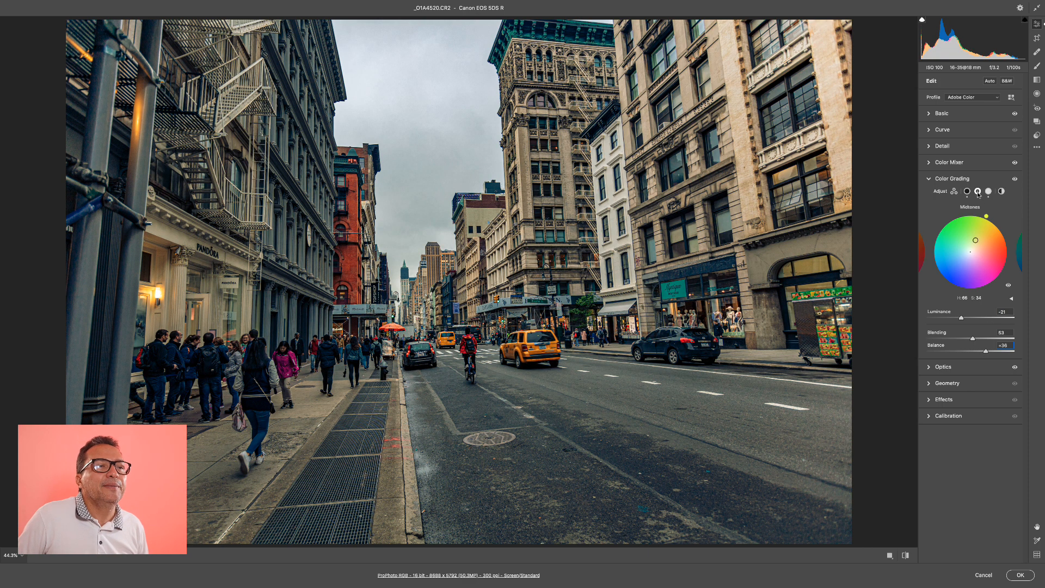
double_click(975, 240)
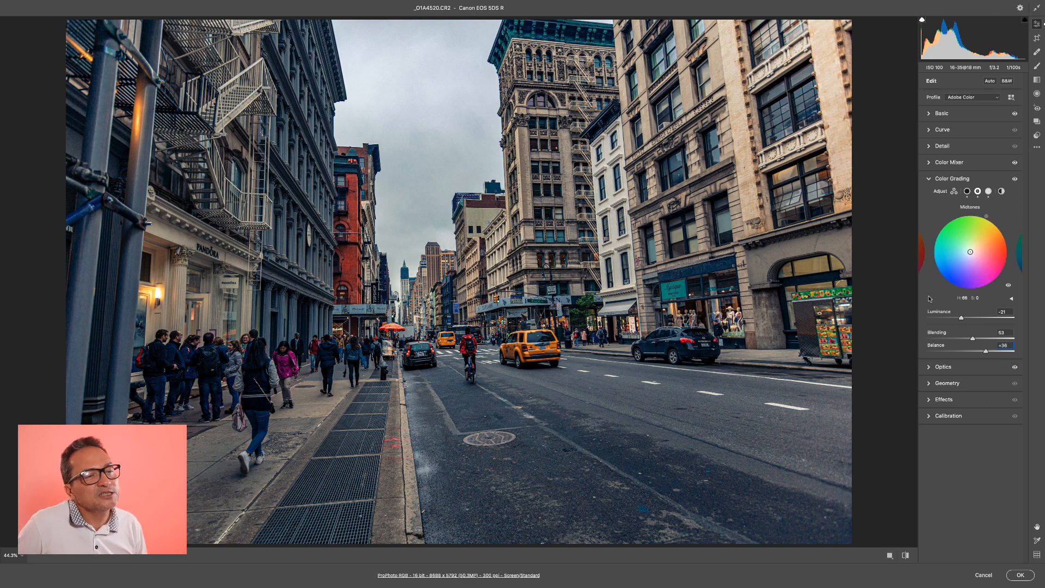
left_click_drag(970, 262, 966, 264)
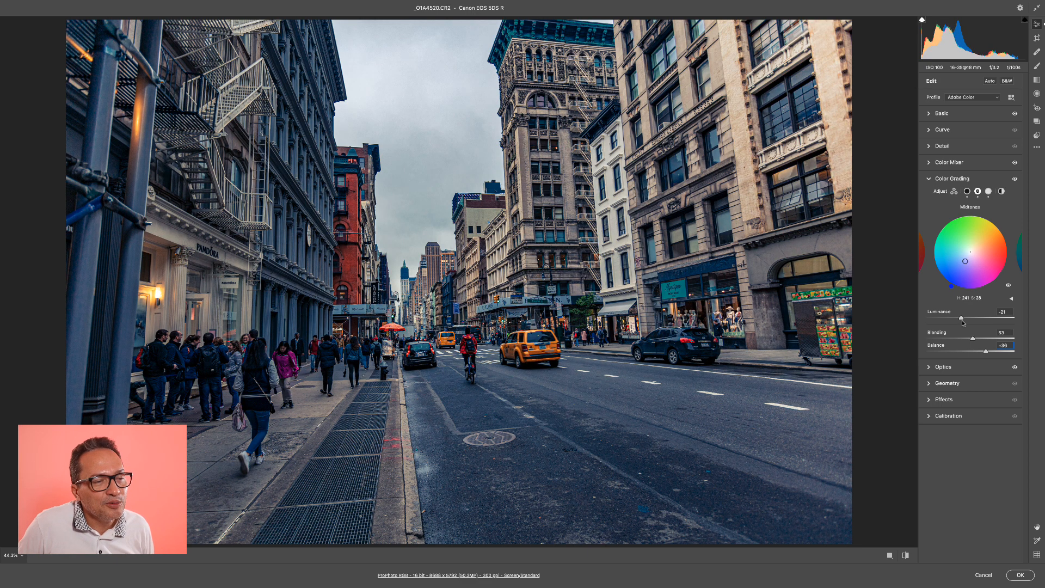
left_click_drag(962, 322, 949, 319)
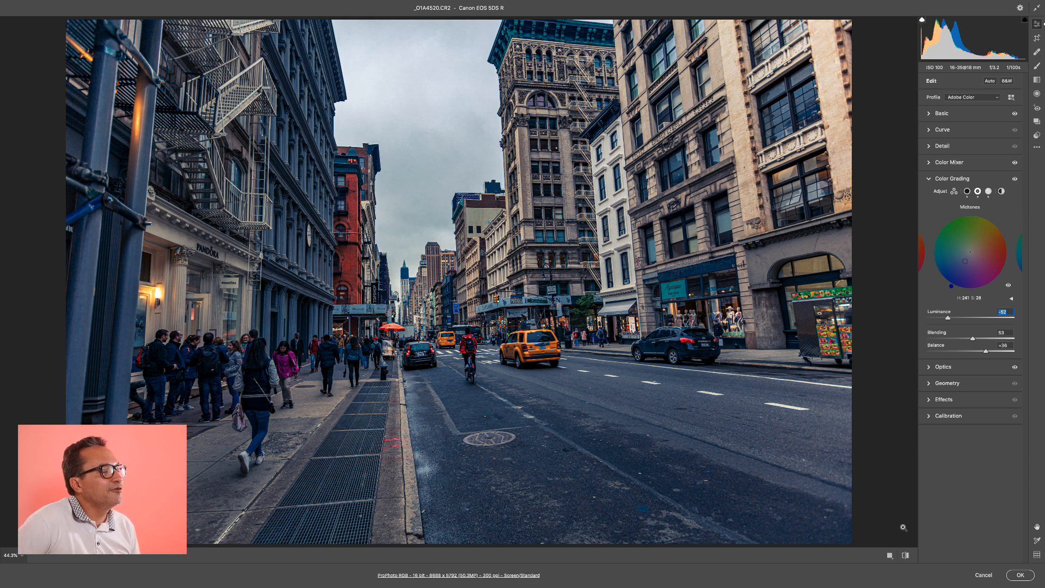
left_click(905, 555)
left_click(906, 556)
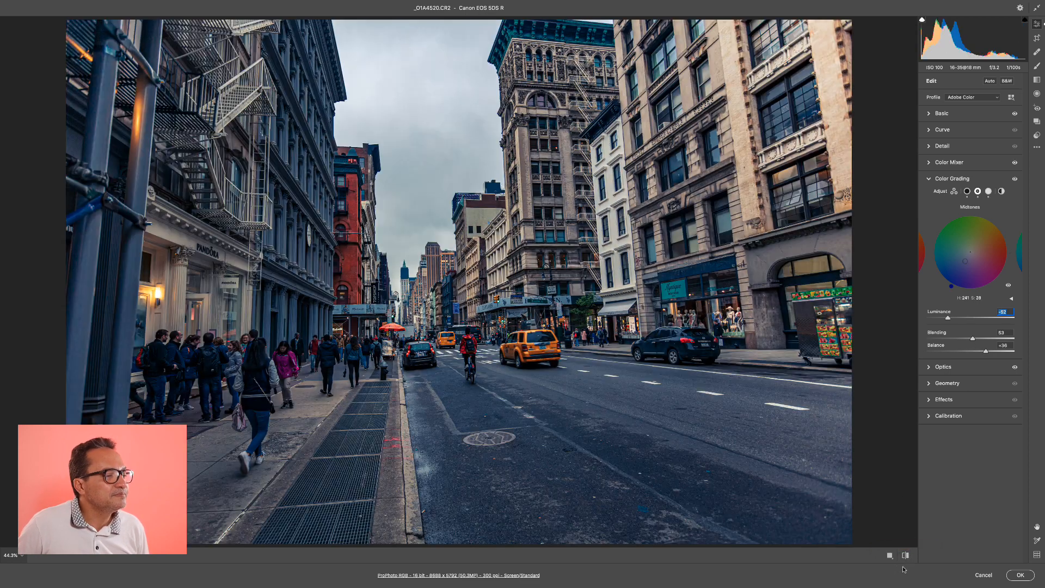
left_click(905, 555)
left_click(905, 555)
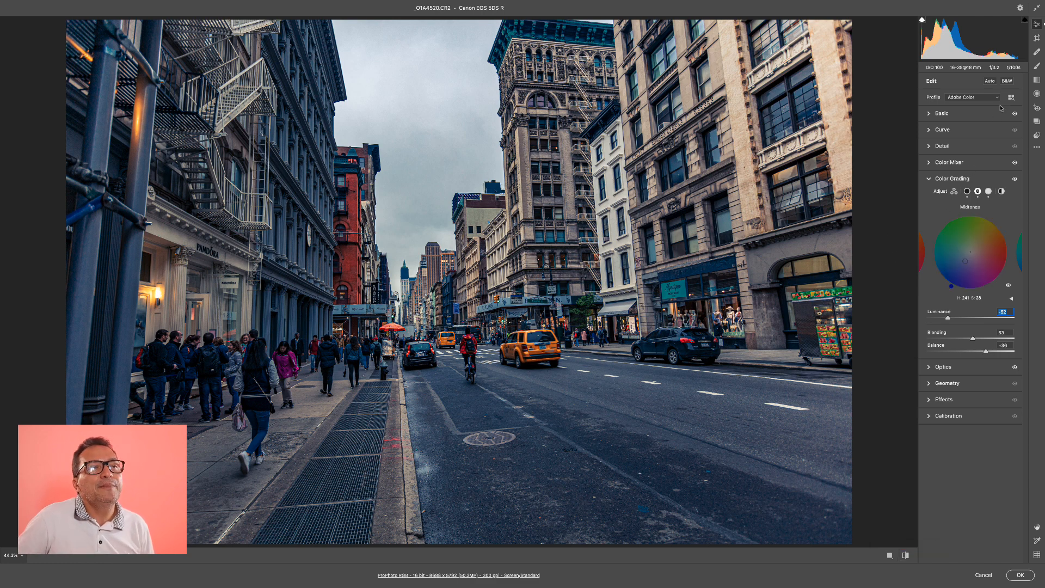
Step: Save all settings, including Geometry, as preset New York Street in the Color Grading NEW ACR group, and select it in the preset list
left_click(1037, 148)
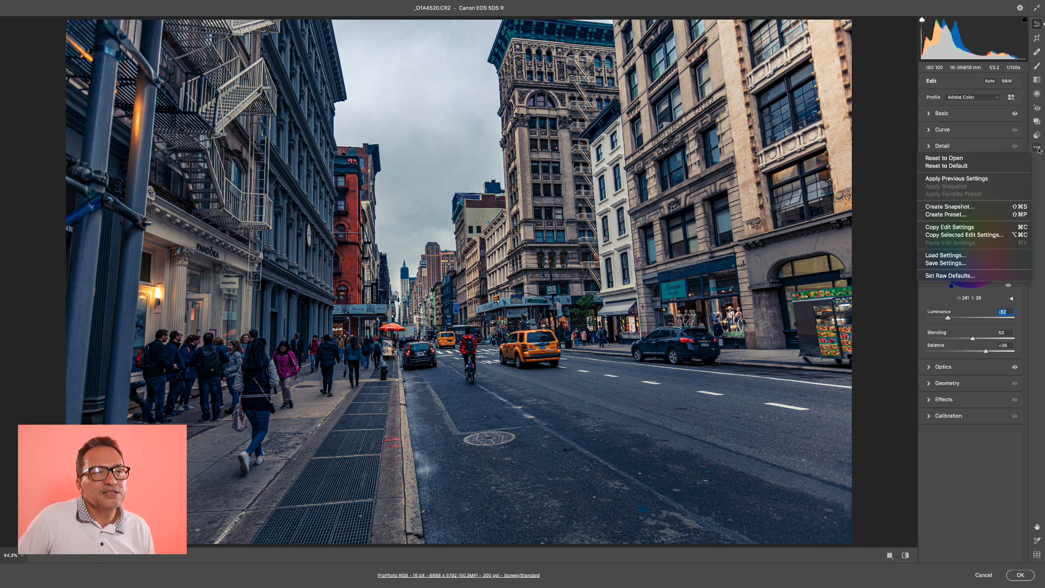
left_click(957, 214)
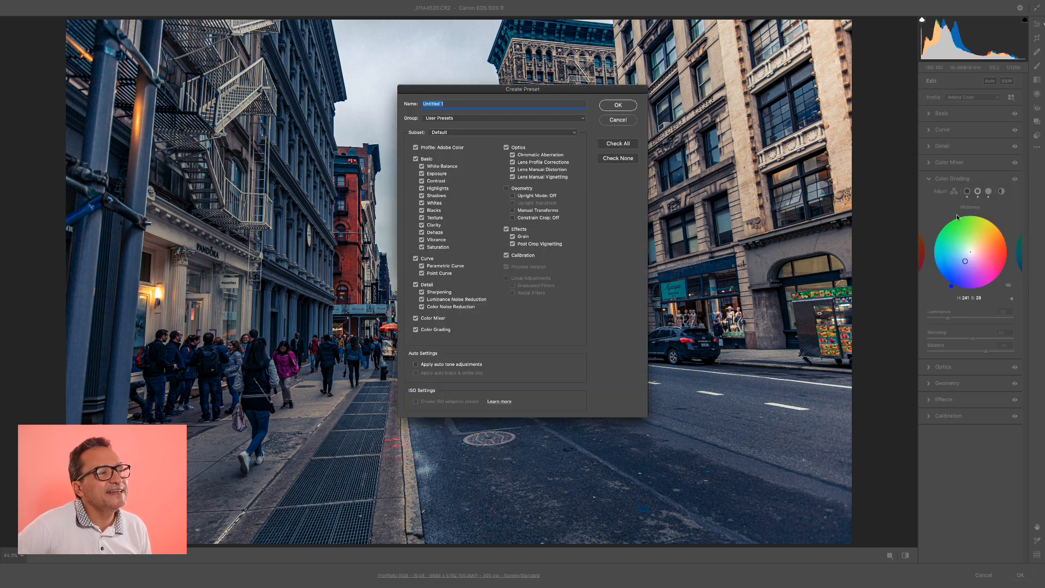
left_click(475, 118)
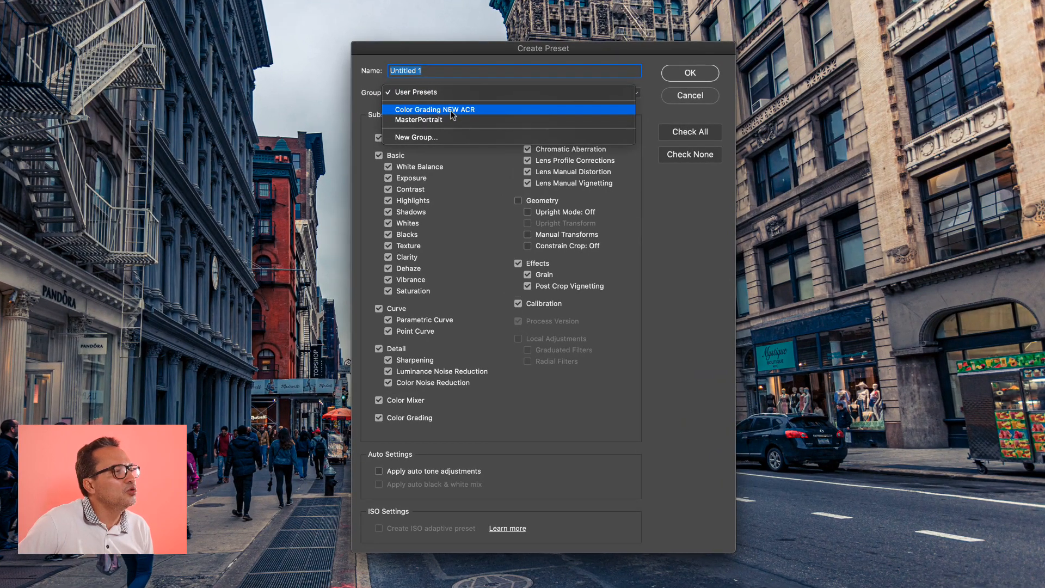
left_click(456, 111)
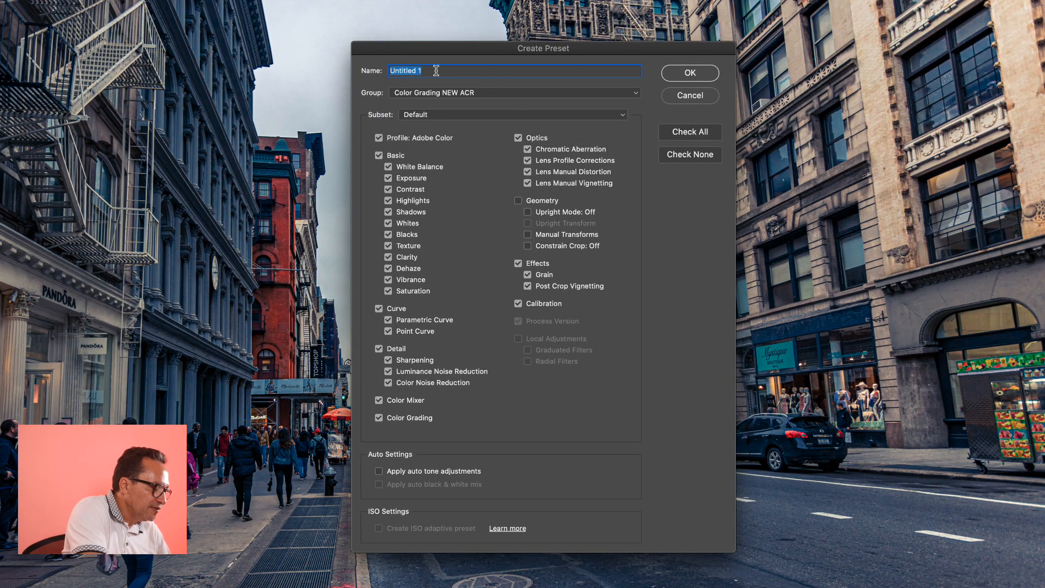
type("New York Street")
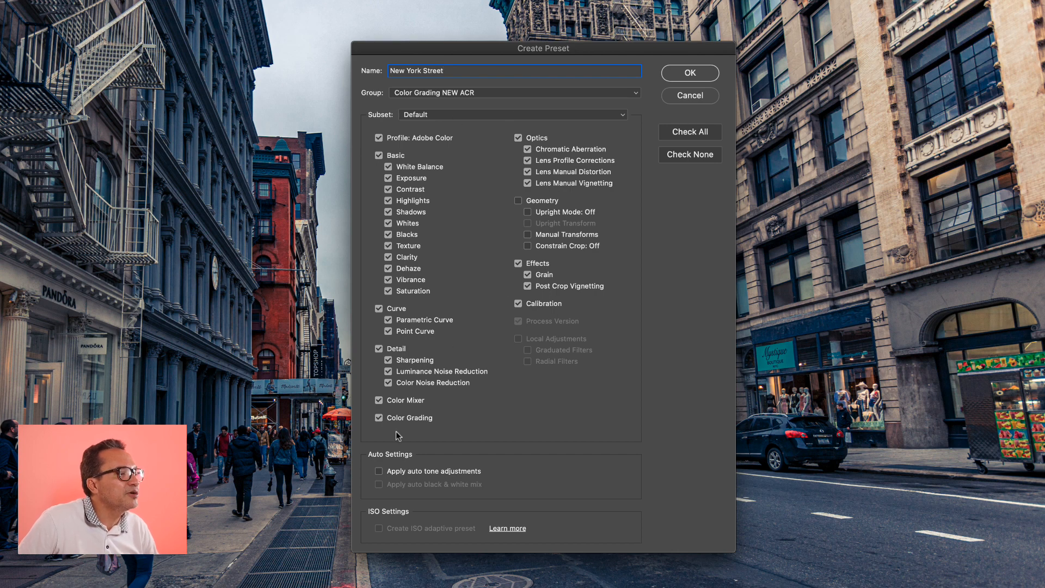
left_click(519, 201)
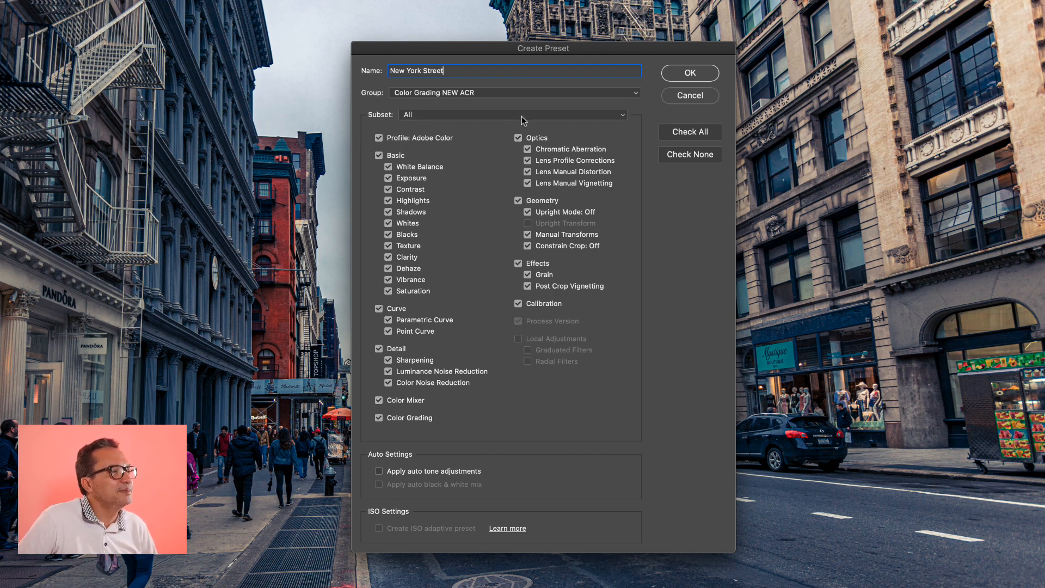
left_click(698, 76)
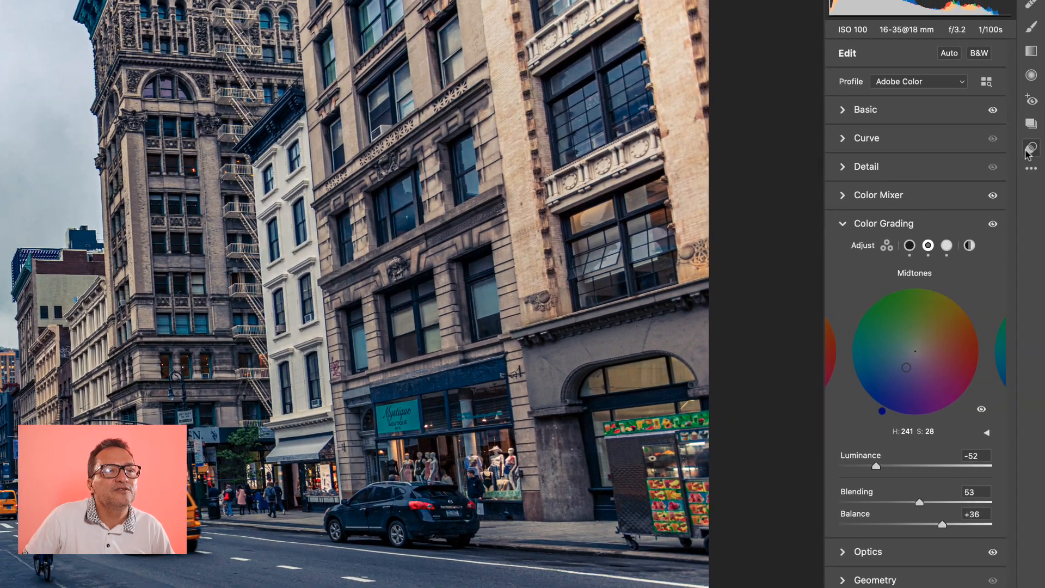
left_click(1030, 149)
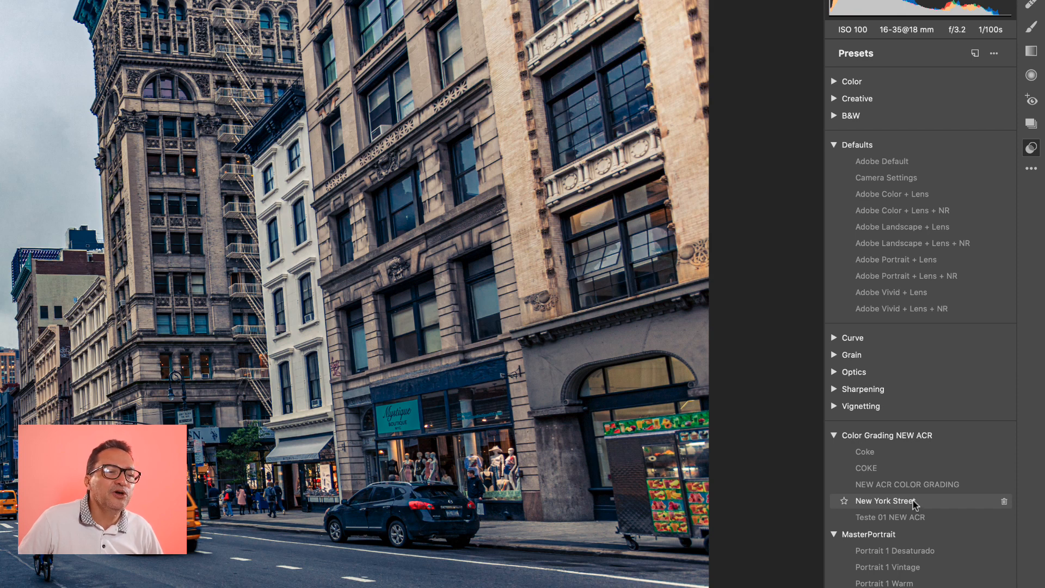
left_click(914, 501)
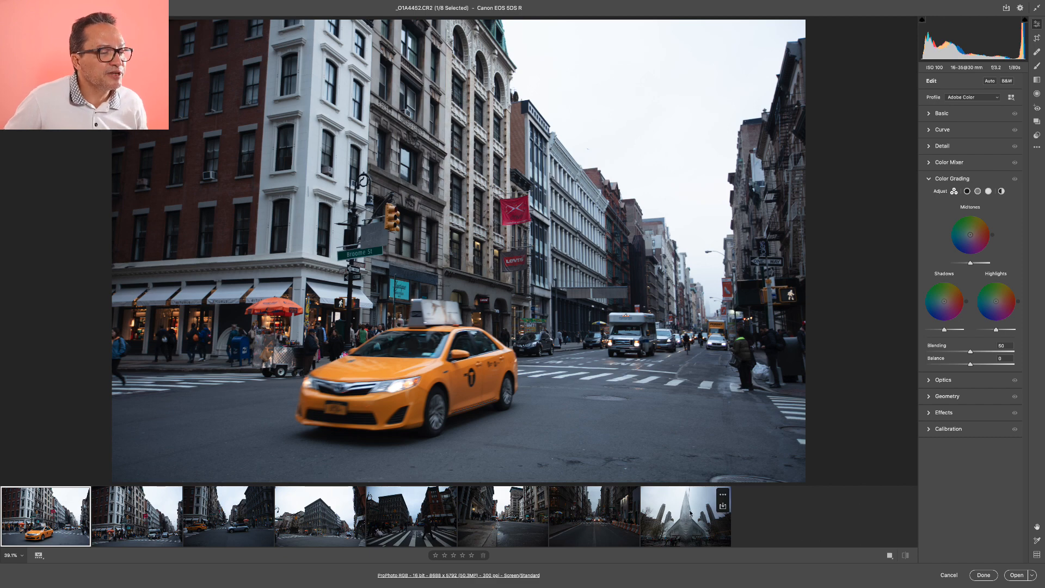
Step: Select all eight raw street photos in the filmstrip and apply the New York Street preset to them
key("ctrl+a")
key("shift")
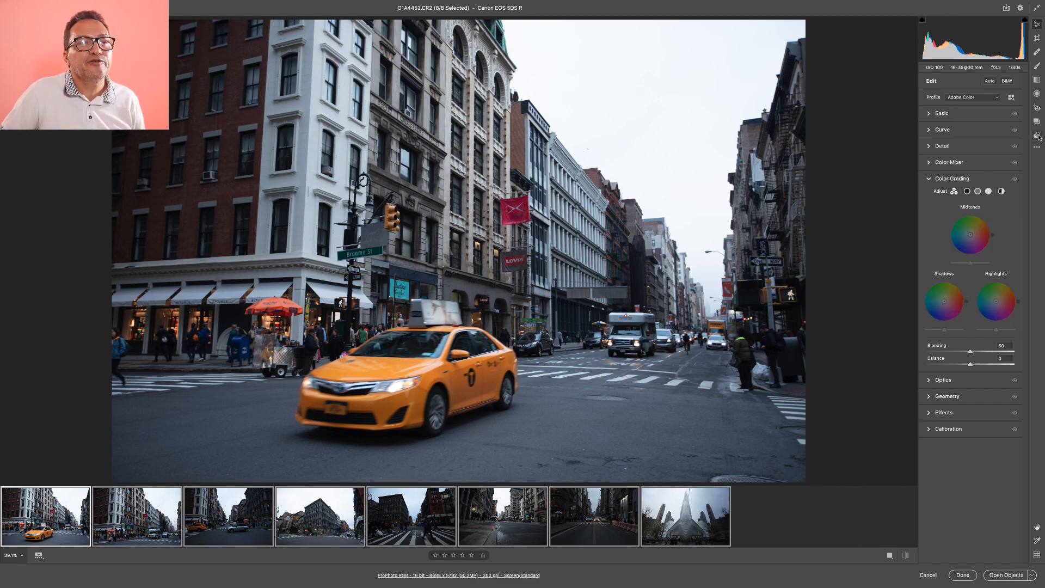
left_click(1038, 136)
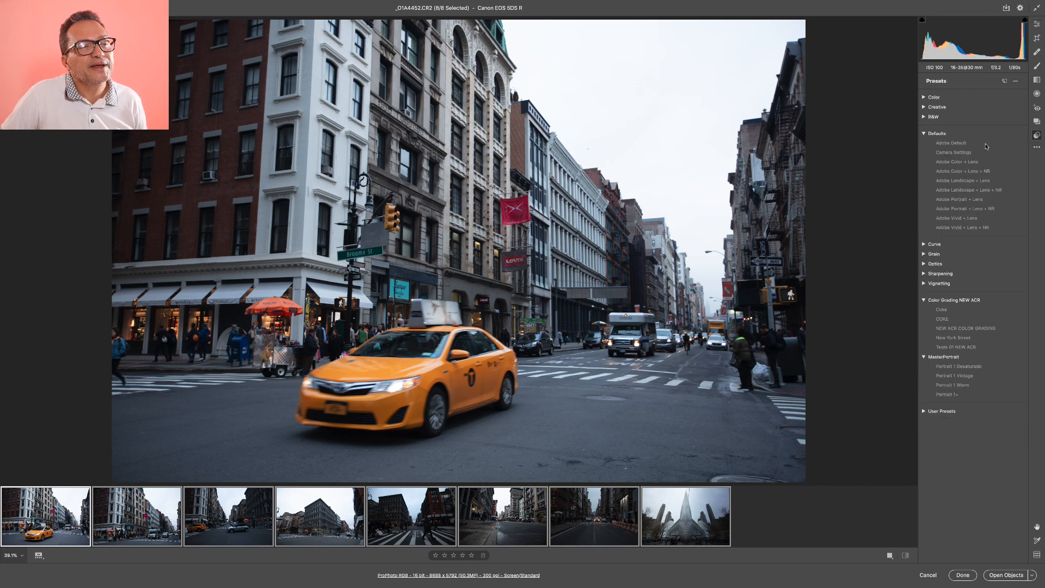
left_click(961, 338)
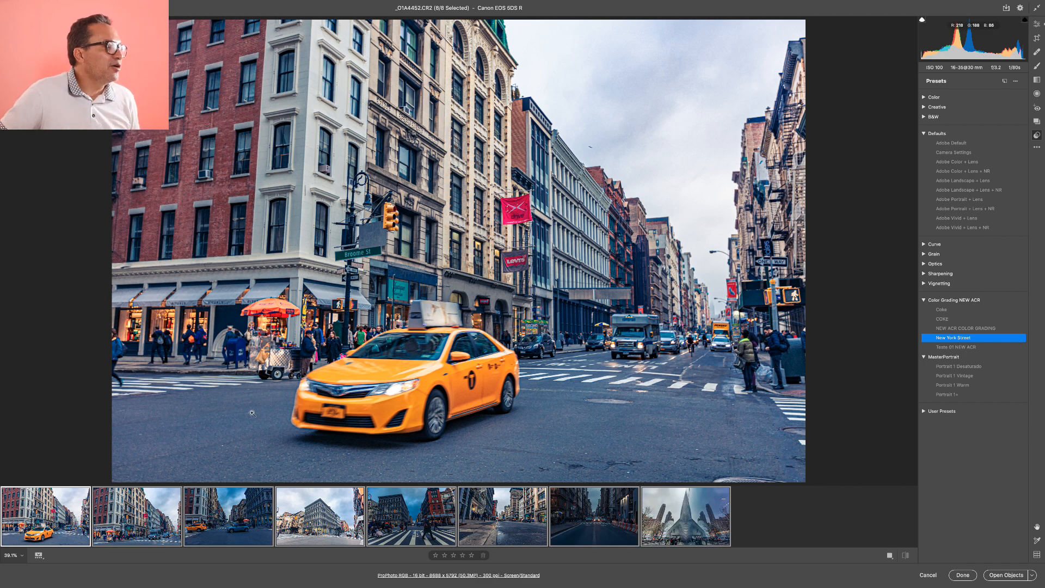
Step: Review the second to sixth filmstrip photos one by one to check how the preset looks on each
mouse_move(161, 520)
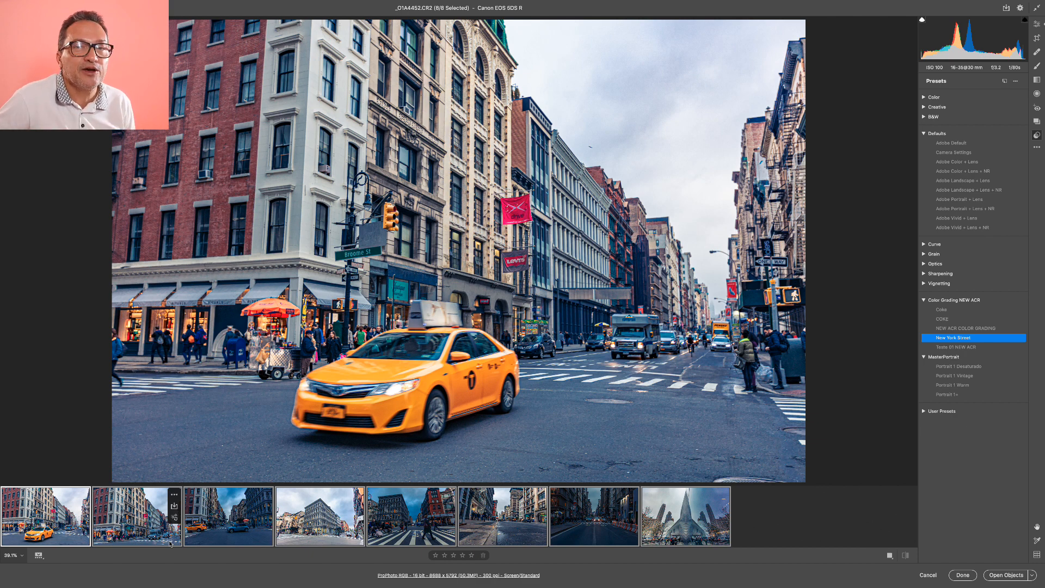
left_click(142, 518)
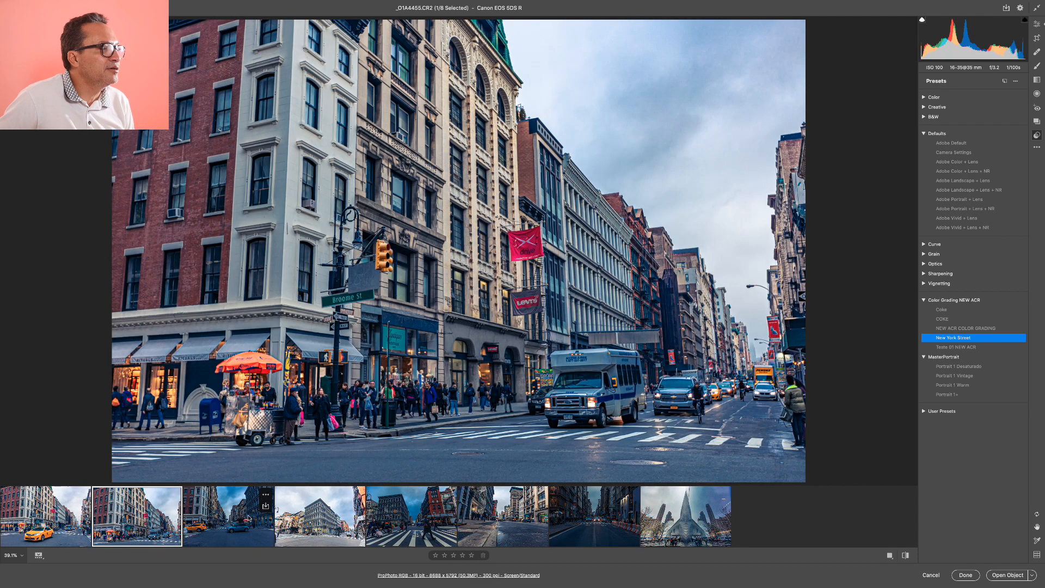
left_click(249, 516)
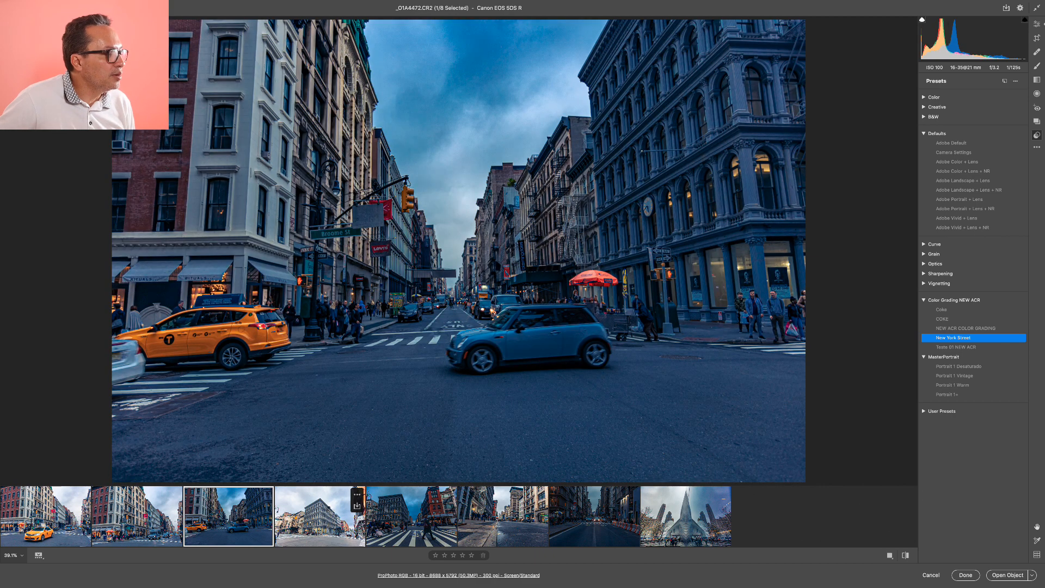
left_click(330, 511)
left_click(443, 534)
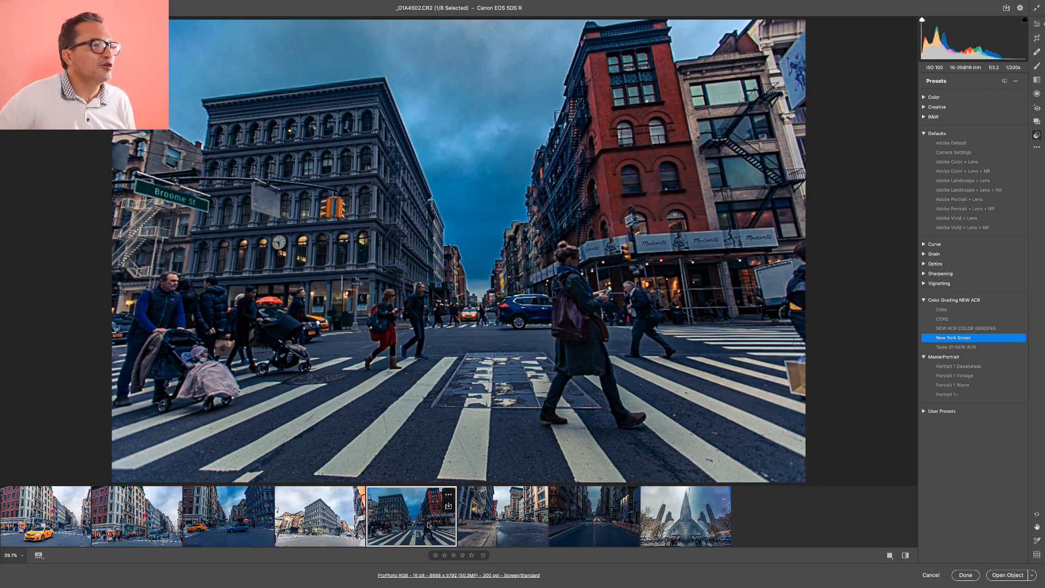
left_click(498, 522)
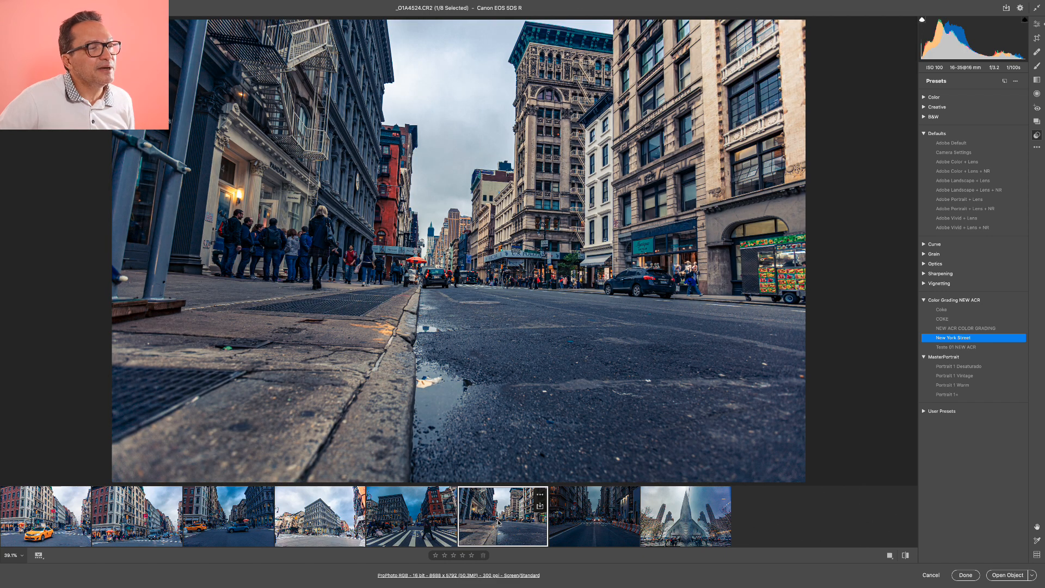
Step: Set the Exposure of the dark crosswalk photo to +2.00 in its Basic settings
left_click(413, 517)
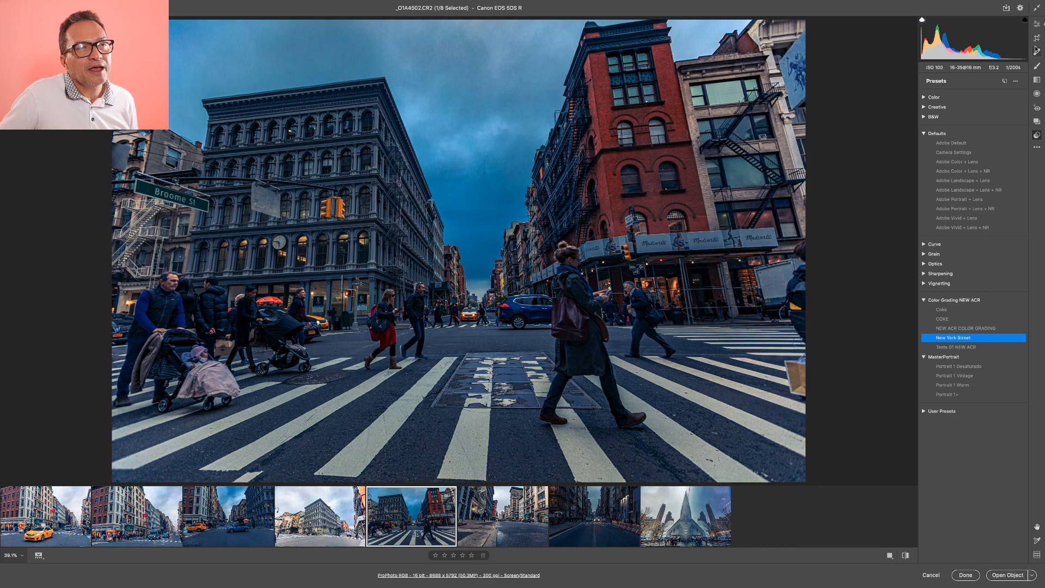
left_click(1037, 24)
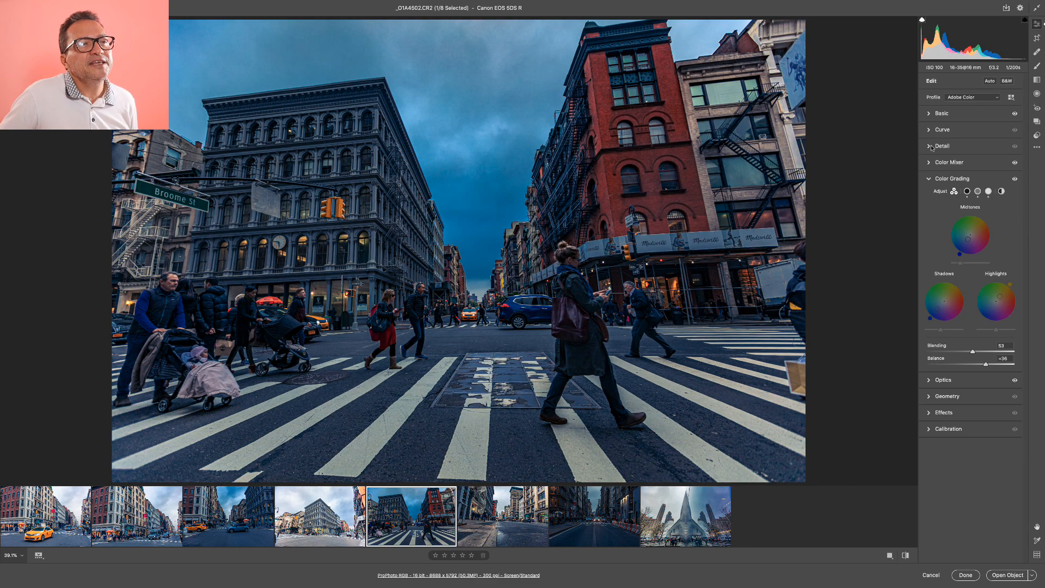
left_click(935, 175)
left_click(934, 114)
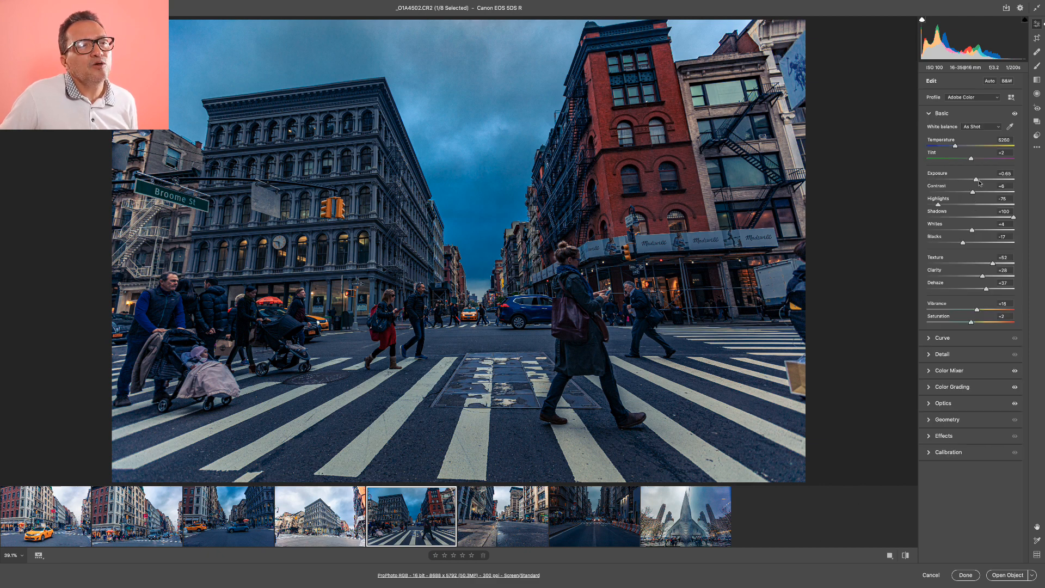
left_click_drag(976, 180, 984, 179)
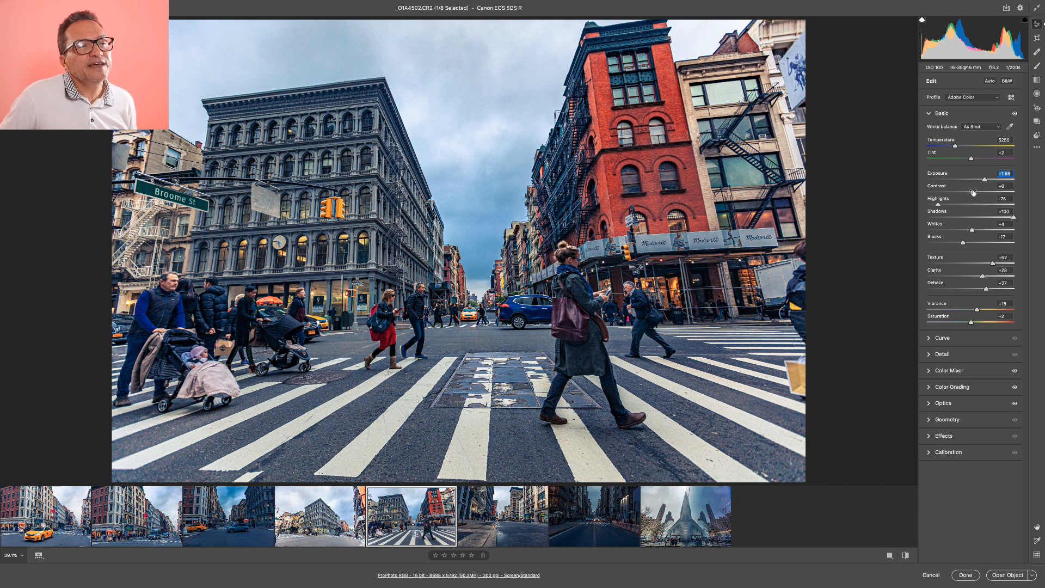
left_click_drag(985, 181, 989, 183)
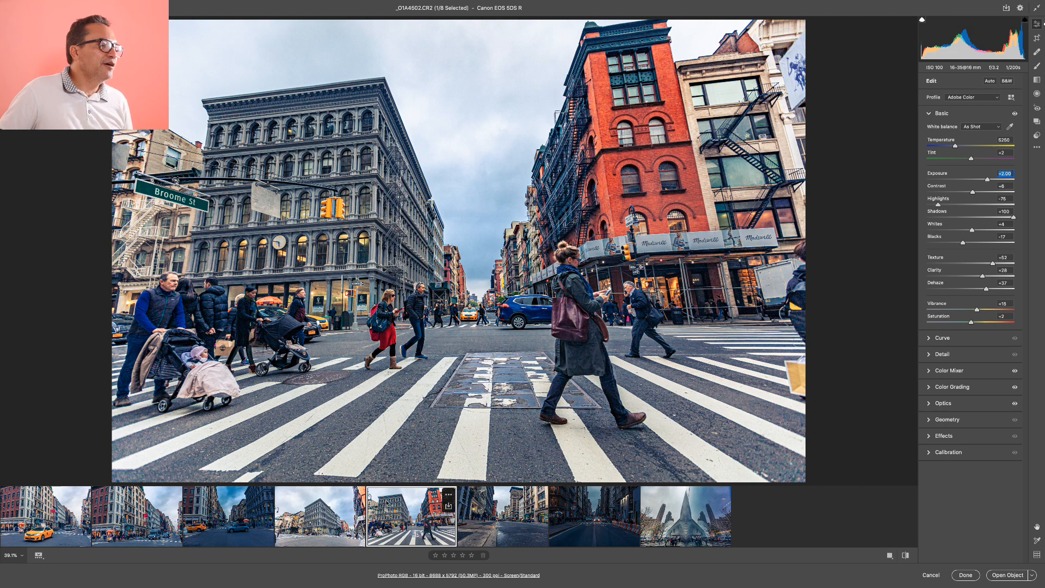
Step: Set the Exposure of the low-angle street photo with the puddle to about +1.40, and leave Camera Raw
left_click(506, 512)
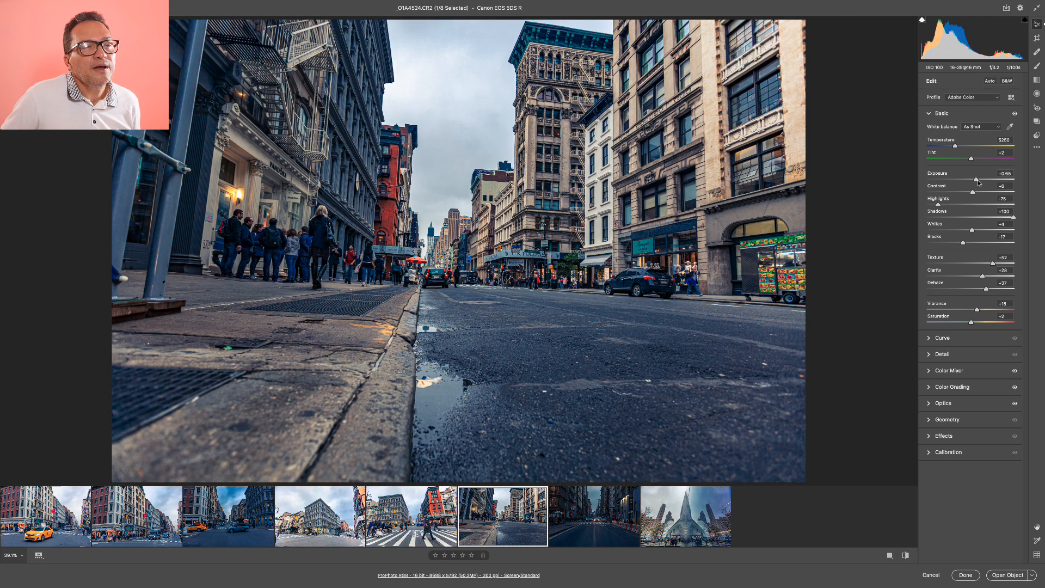
left_click_drag(978, 183, 985, 182)
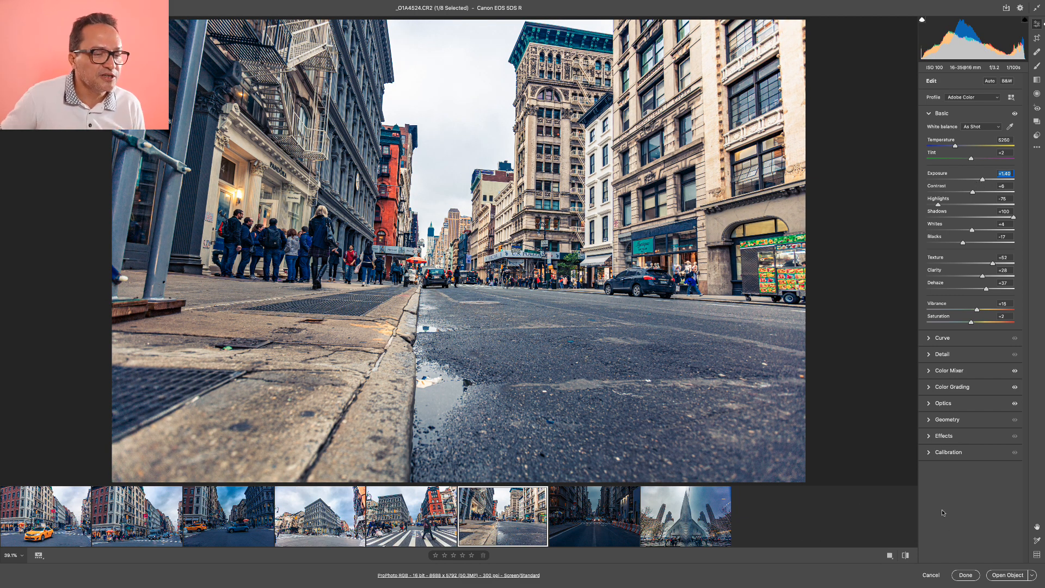
mouse_move(989, 560)
key("Return")
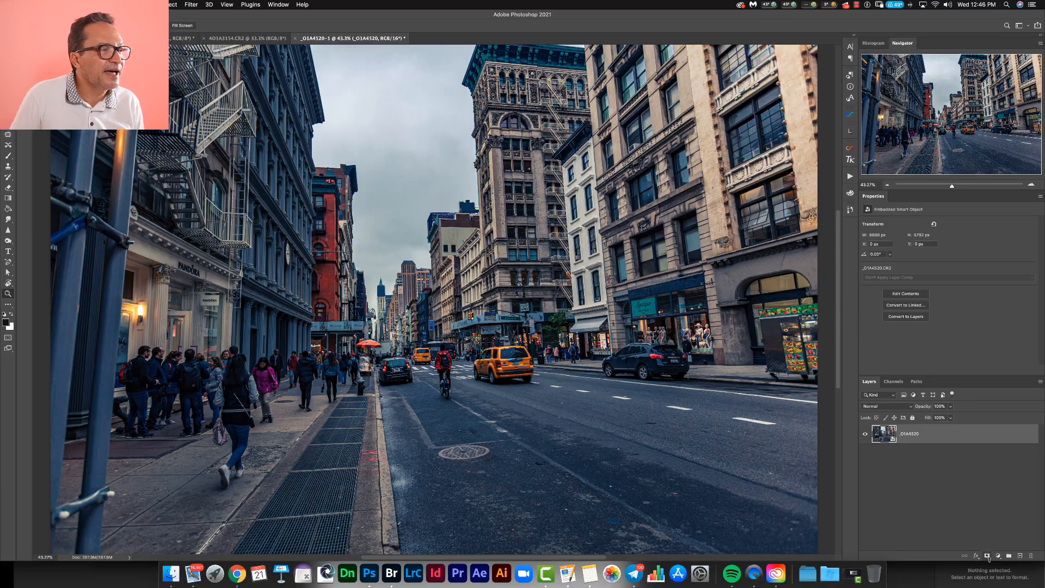
Step: Switch from the street photo to the open Coca-Cola can document
left_click(277, 4)
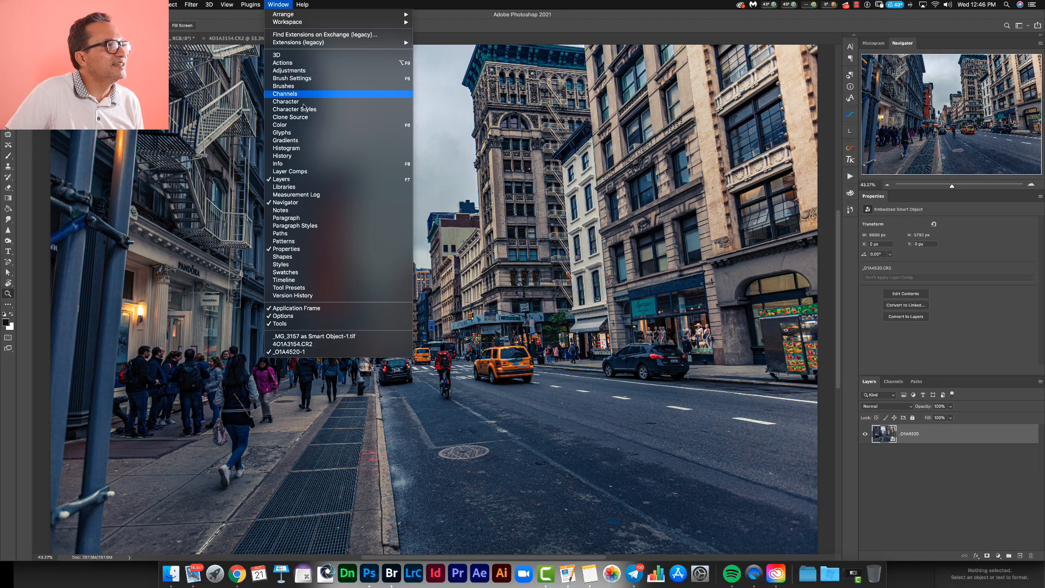
key("Escape")
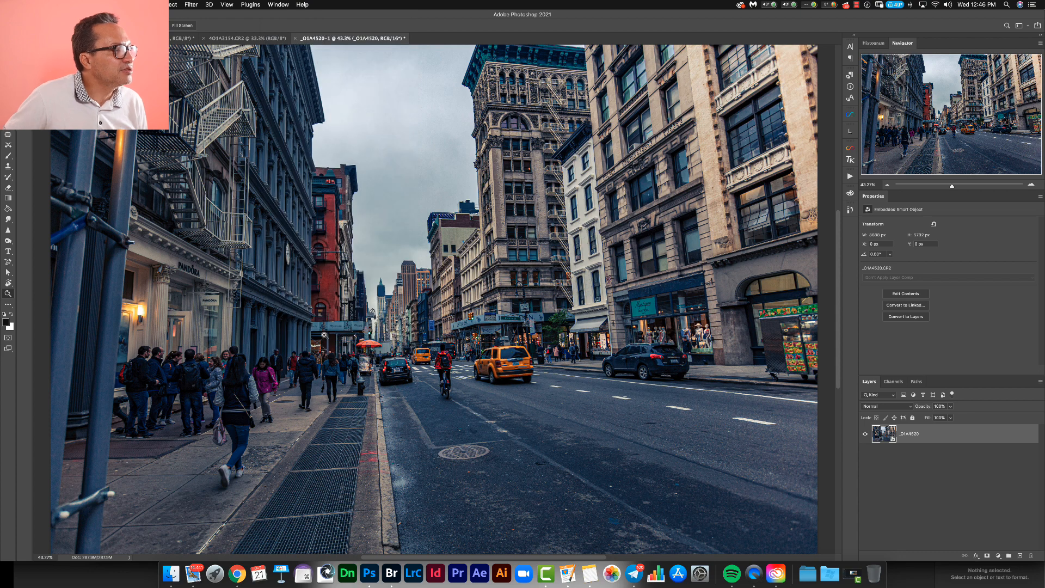
key("ctrl+Tab")
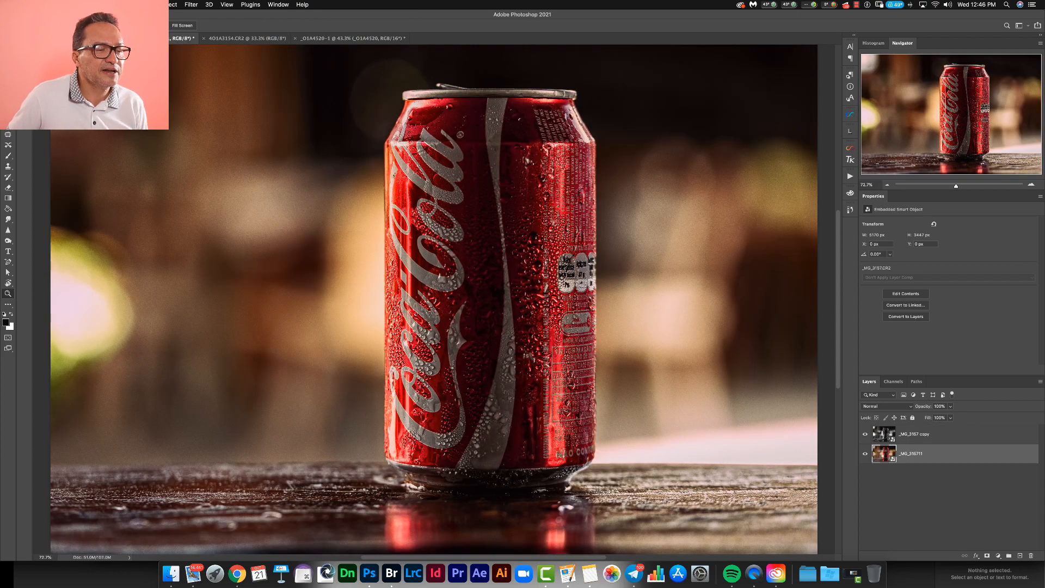
Step: Open the lower can smart object in Camera Raw, collapse the expanded preset groups and bring up its Color Grading settings
double_click(883, 453)
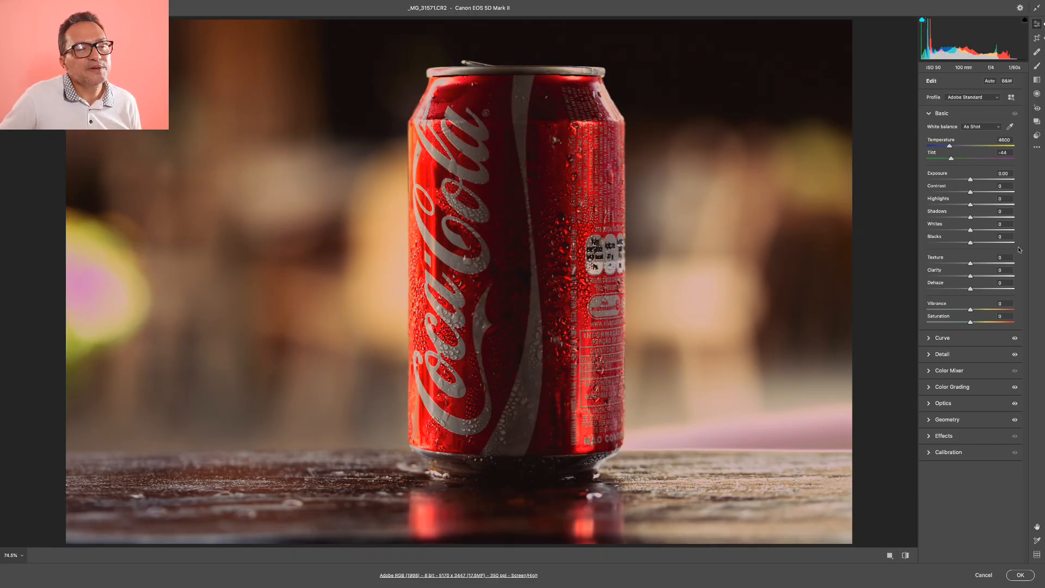
left_click(1037, 136)
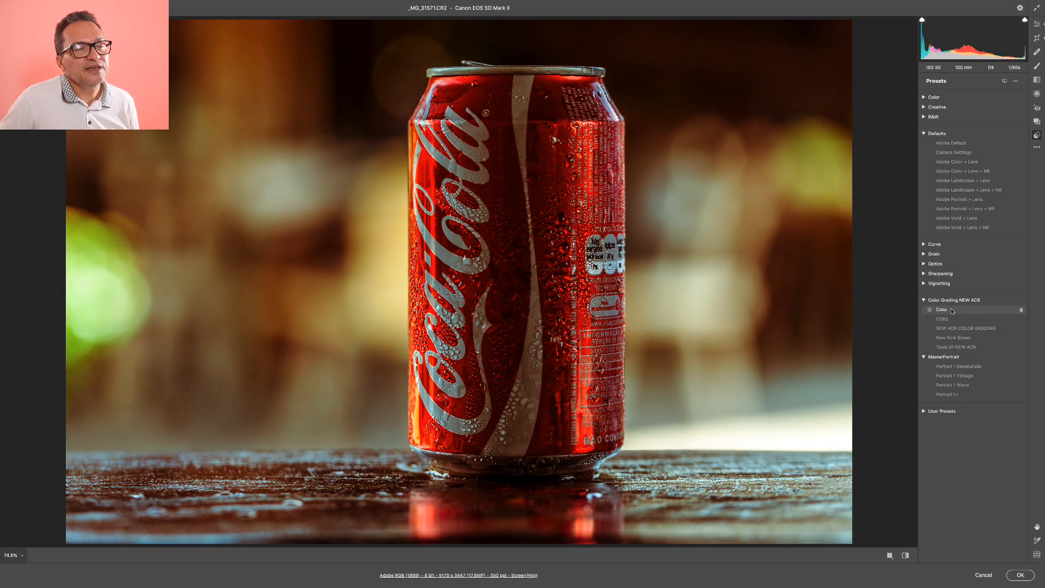
left_click(924, 301)
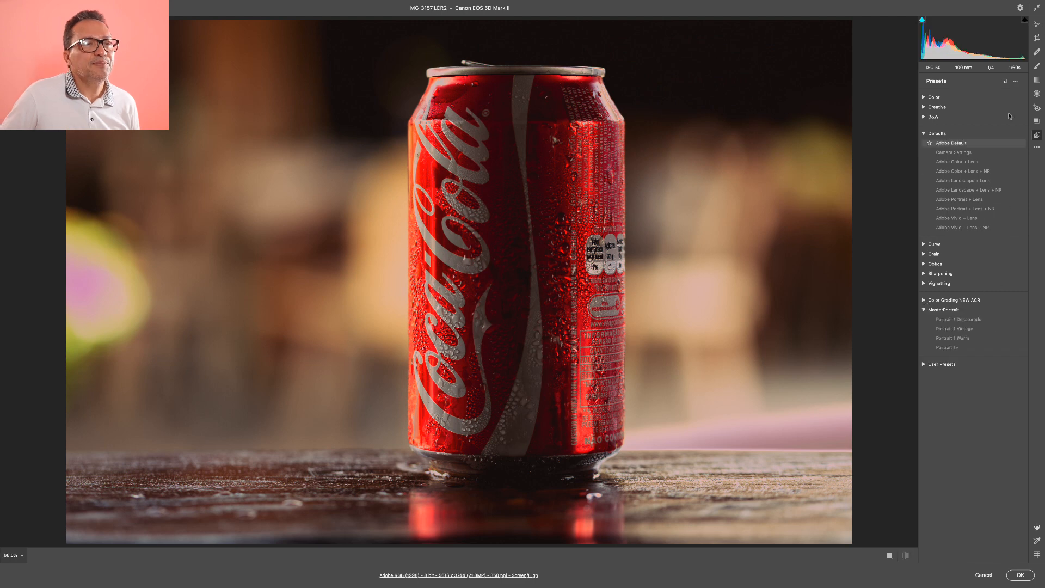
left_click(925, 134)
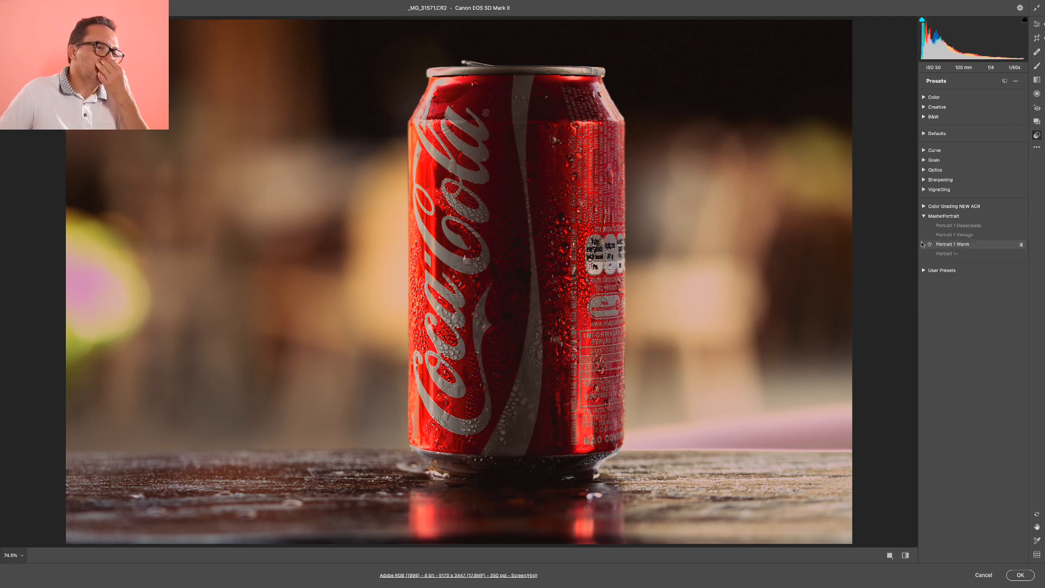
left_click(924, 216)
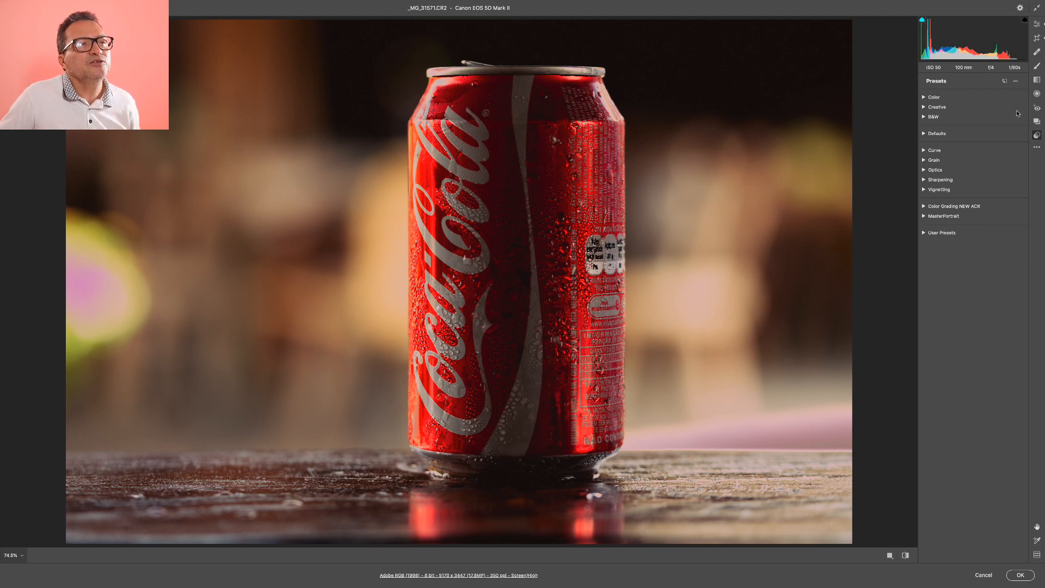
left_click(1037, 25)
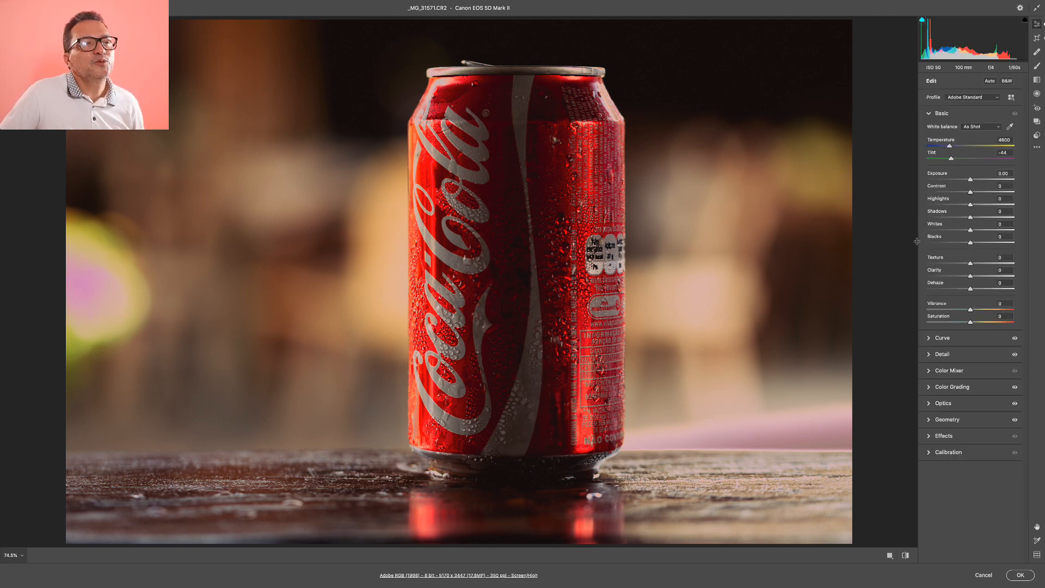
left_click(932, 388)
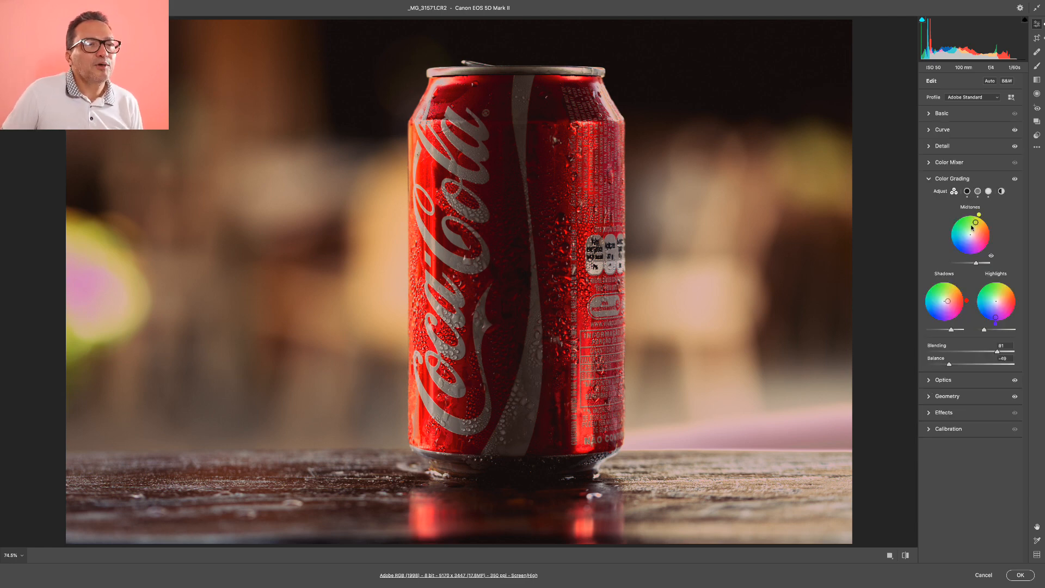
Step: Try a color grade with the shadows at hue 321, saturation 20 and the midtones at hue 75, saturation 84
left_click(967, 191)
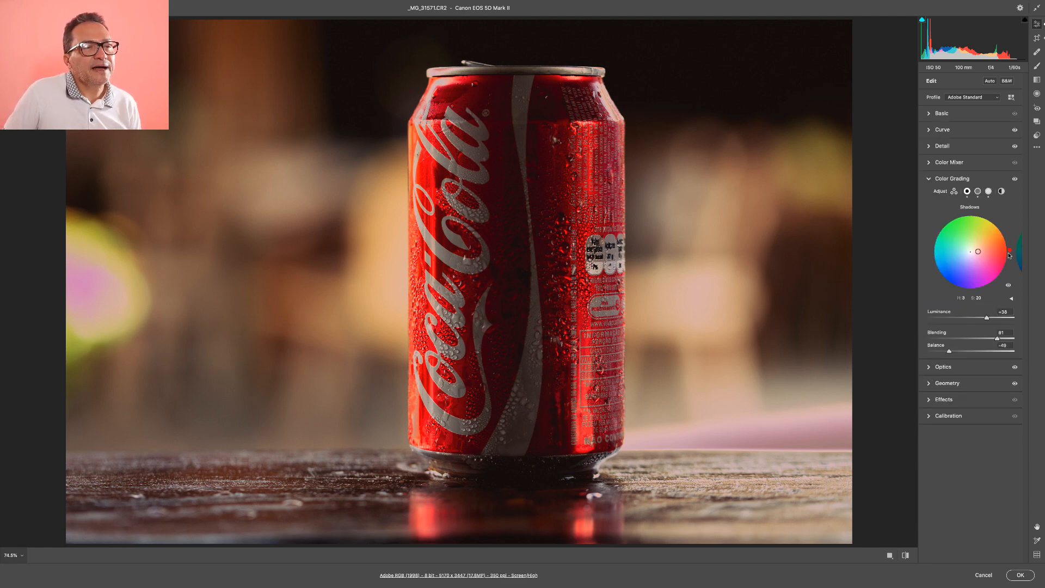
left_click_drag(1010, 253, 977, 259)
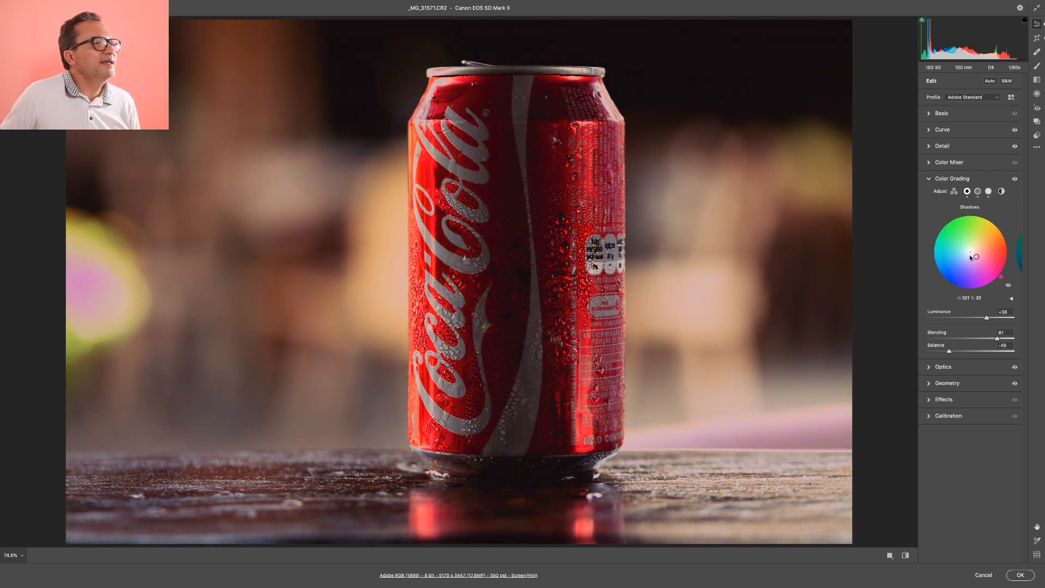
left_click(977, 192)
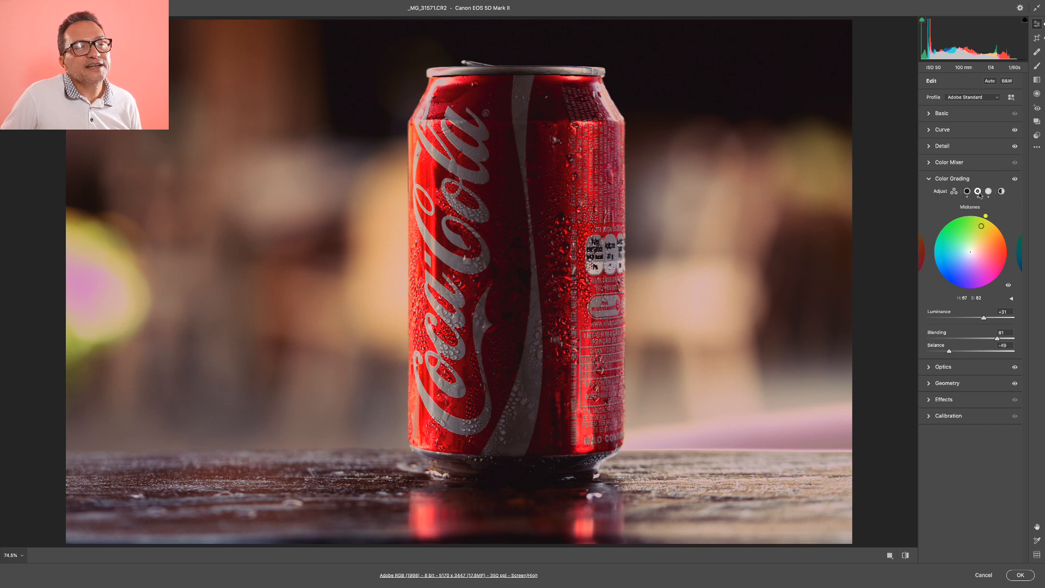
mouse_move(982, 234)
left_mouse_down()
mouse_move(991, 244)
mouse_move(978, 221)
left_mouse_up()
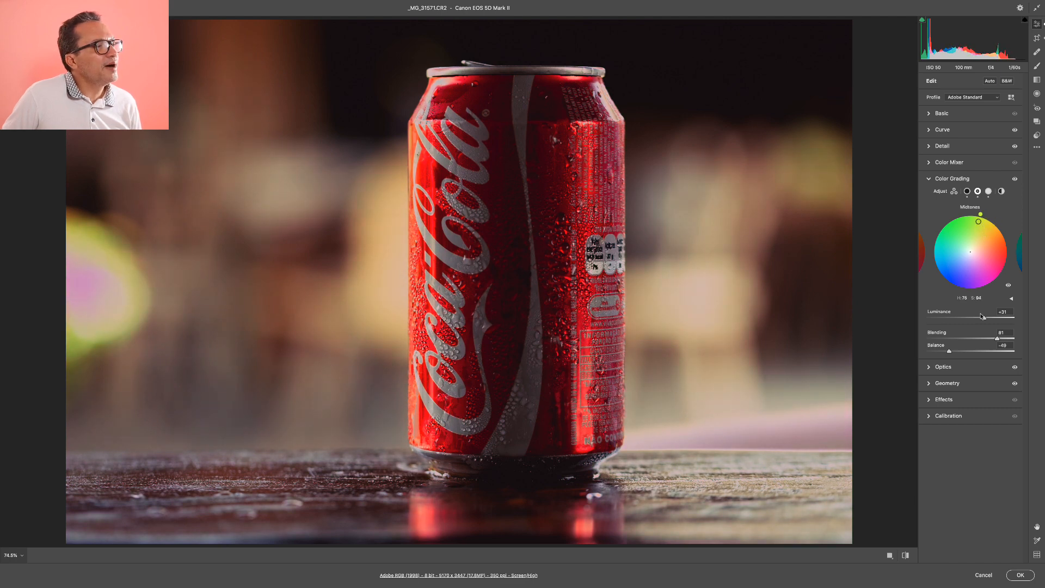
Step: Grade the highlights with hue 47, saturation 100 and luminance -100, and set Blending to 47 and Balance to -46
left_click(989, 191)
left_click_drag(967, 288, 993, 227)
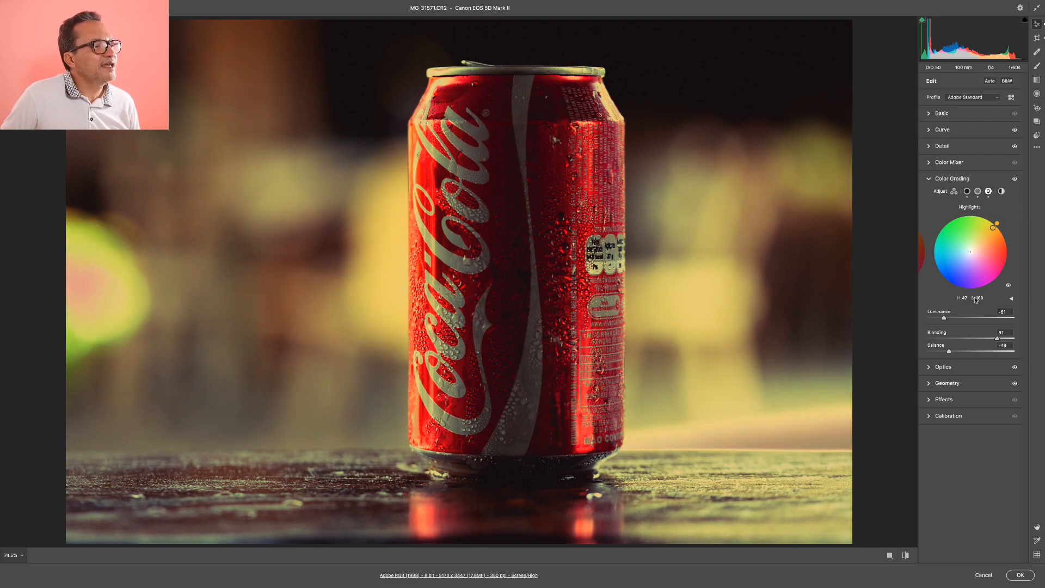
left_click_drag(944, 317, 951, 353)
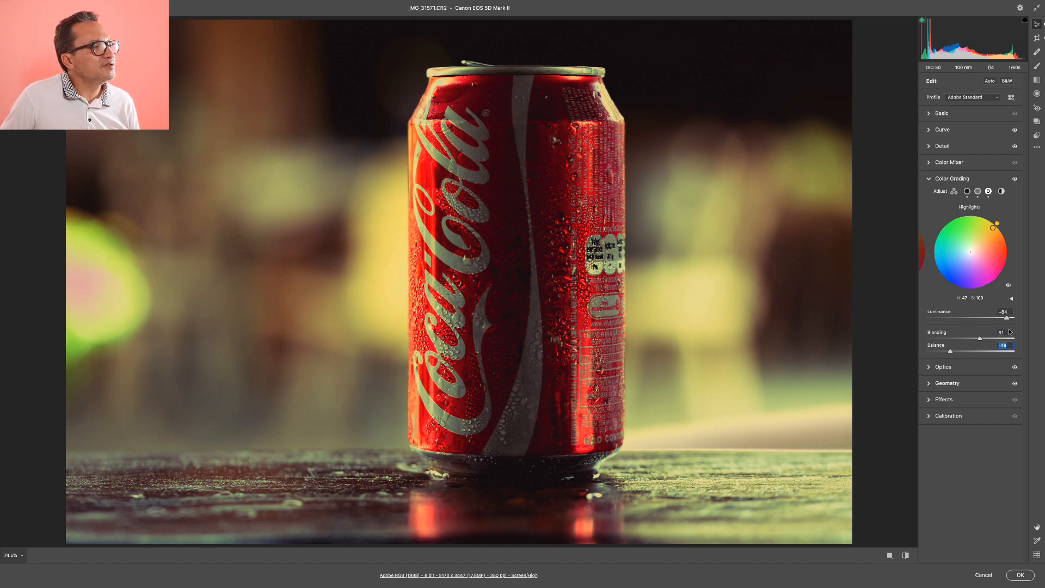
left_click_drag(1006, 317, 967, 342)
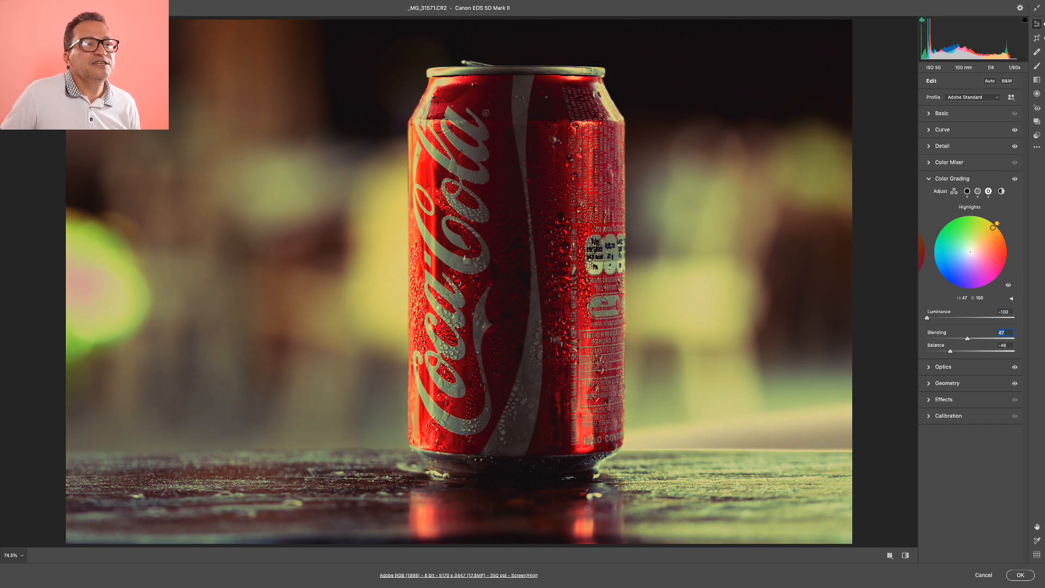
left_click_drag(992, 227, 989, 232)
Step: Set the midtones to hue 24, saturation 58 and the shadows to hue 357, saturation 42, and compare with the default settings
left_click(978, 192)
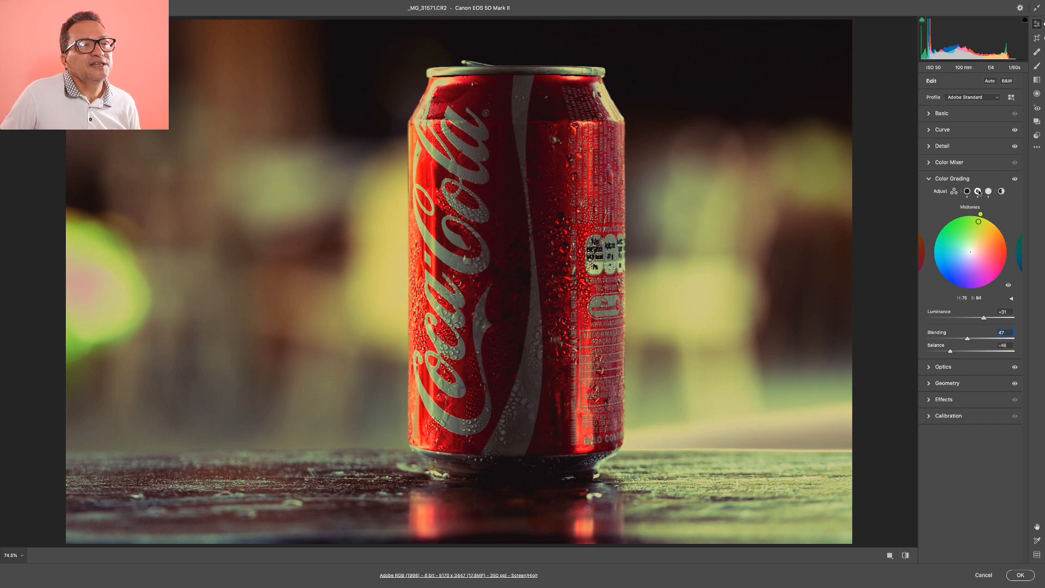
left_click_drag(979, 222, 988, 243)
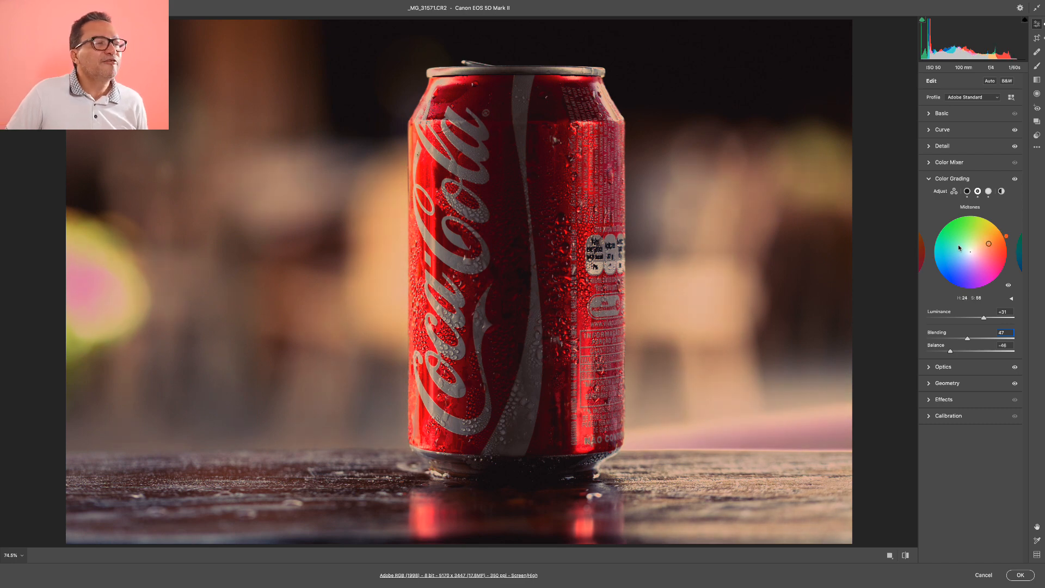
left_click(967, 191)
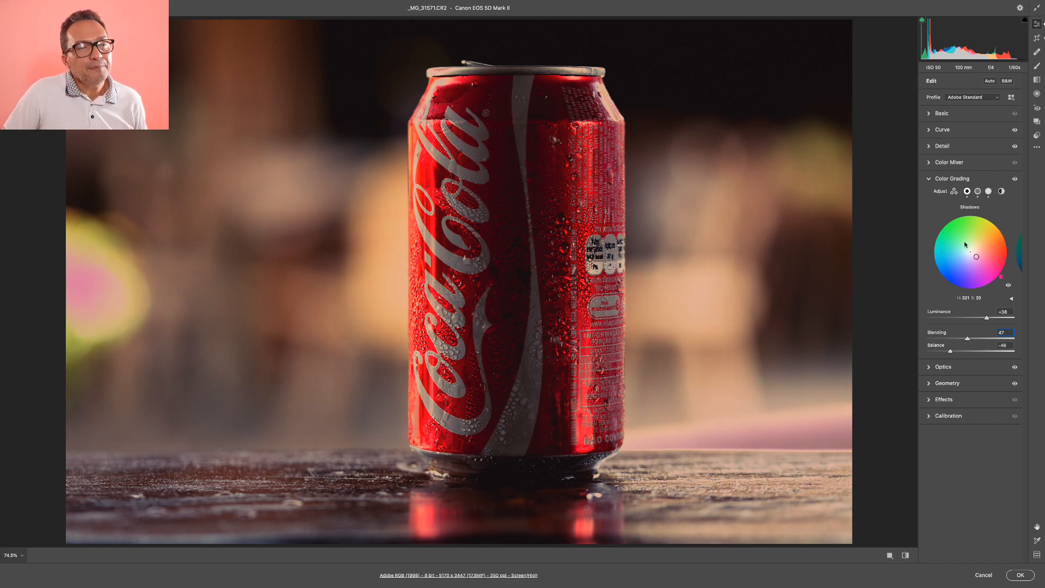
mouse_move(979, 260)
left_mouse_down()
mouse_move(971, 252)
mouse_move(985, 264)
mouse_move(985, 253)
left_mouse_up()
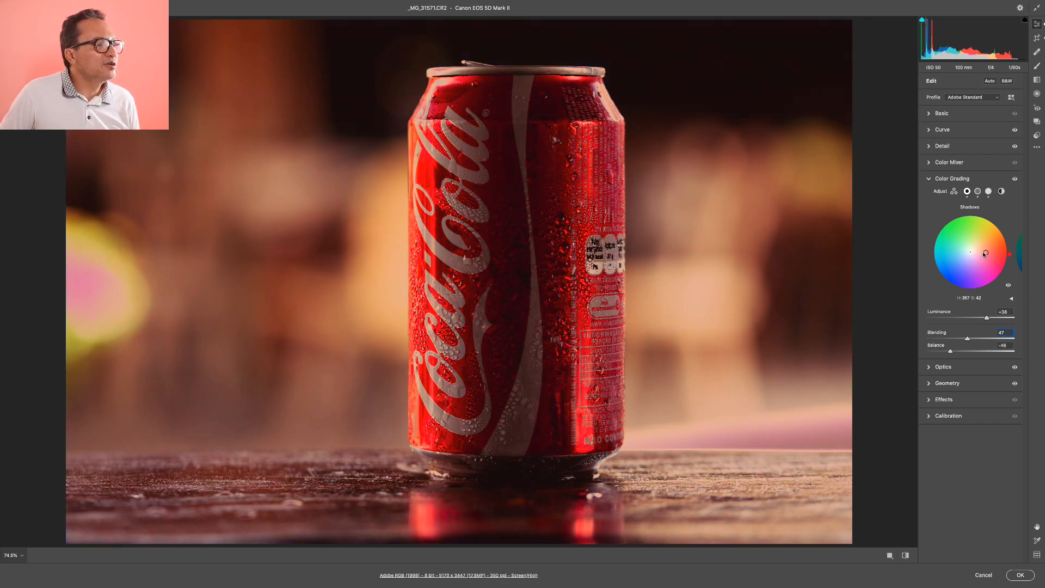
left_click(905, 555)
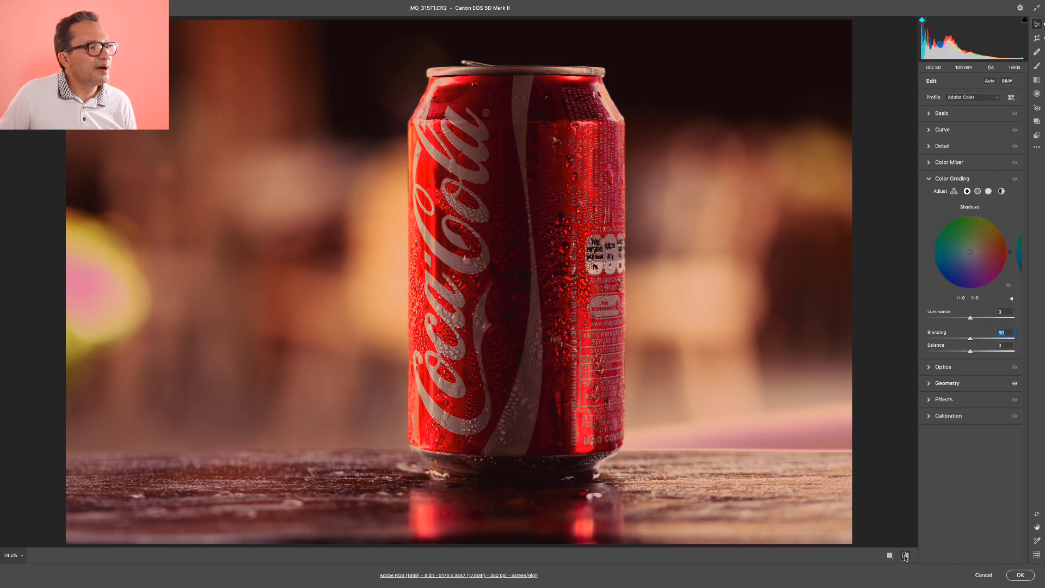
left_click(906, 556)
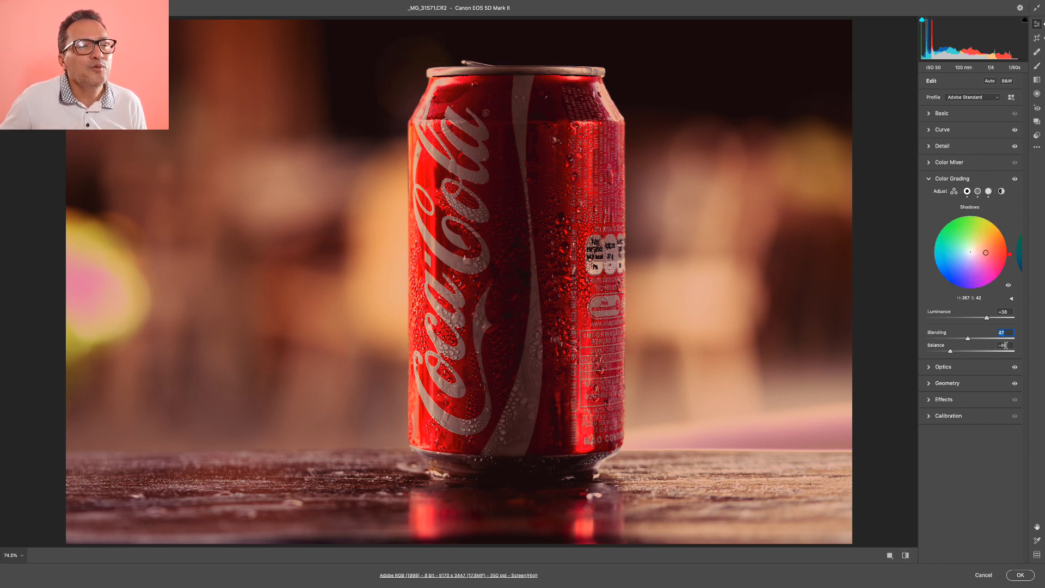
Step: Show all three color wheels, weaken the shadows tint and set the highlights saturation to about 32
left_click(1012, 299)
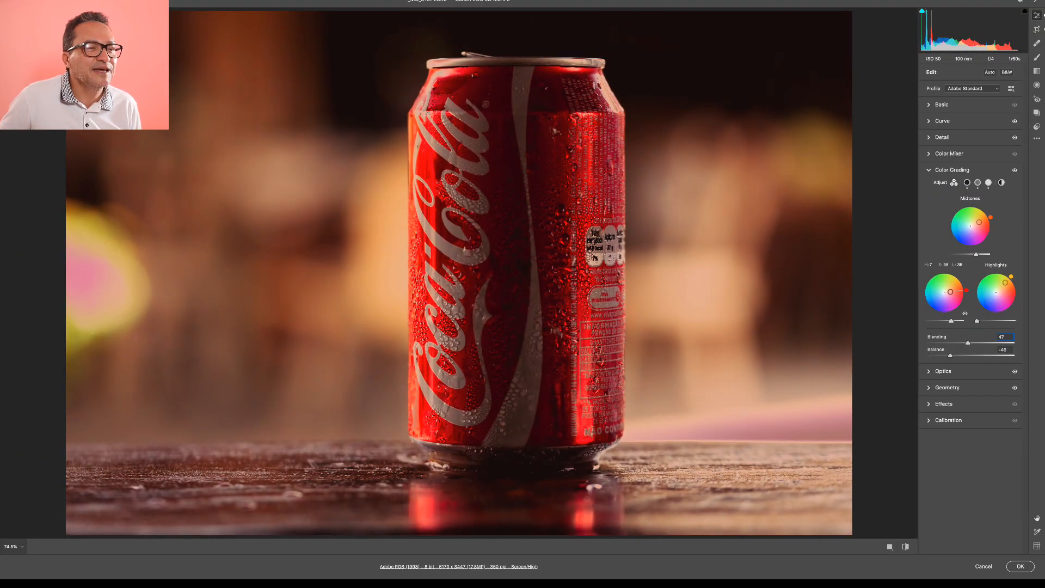
left_click_drag(948, 295, 1000, 288)
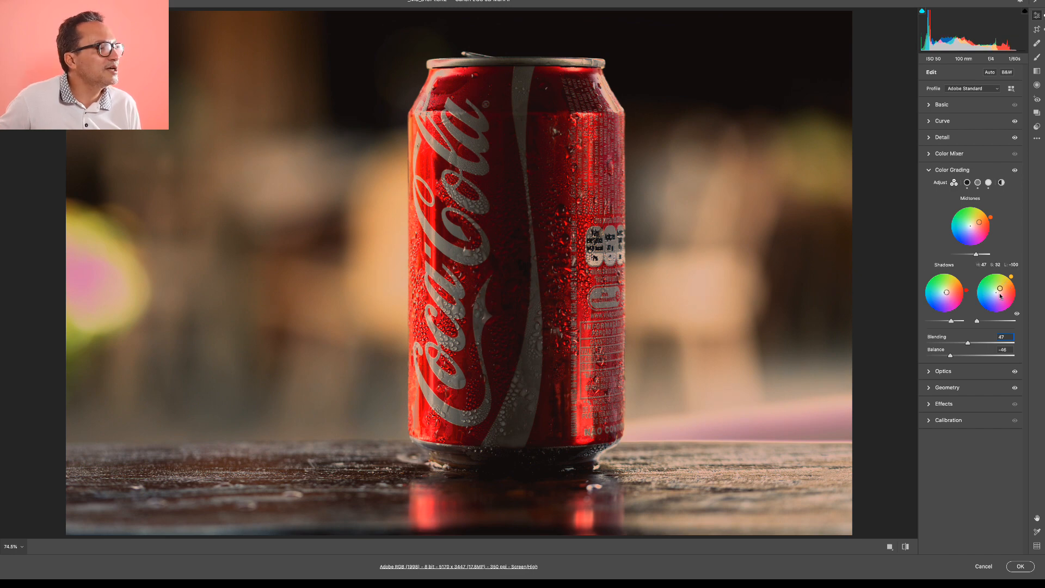